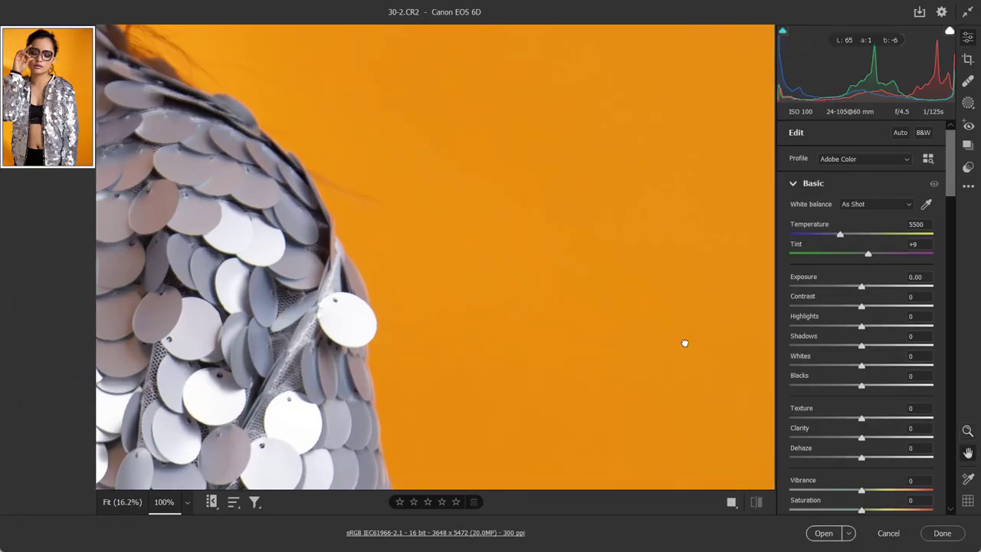
- In Camera Raw's Basic panel, set Texture +15, Exposure +0.10 and Highlights -16
scroll(884, 417, down, 5)
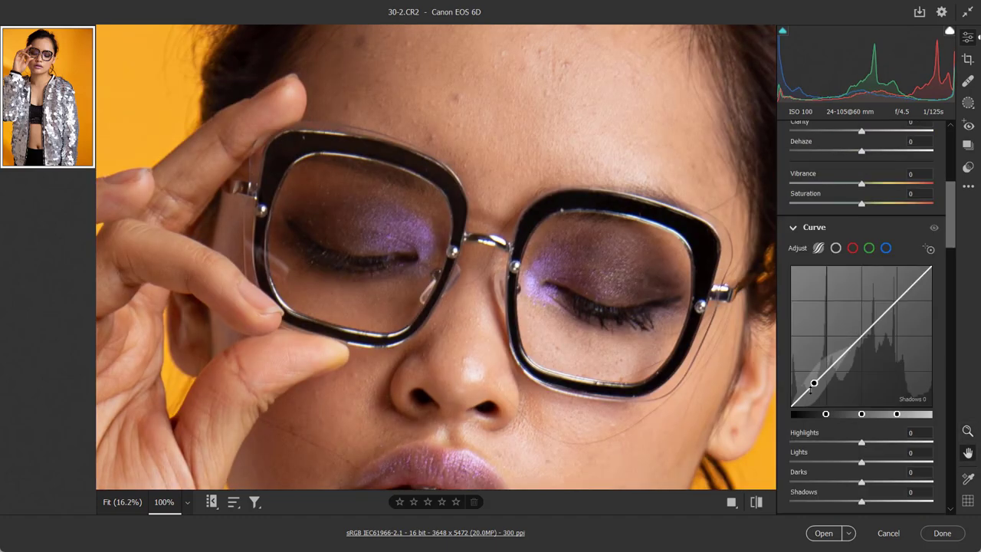
scroll(859, 413, down, 3)
scroll(843, 412, down, 3)
scroll(814, 411, down, 5)
scroll(814, 411, down, 8)
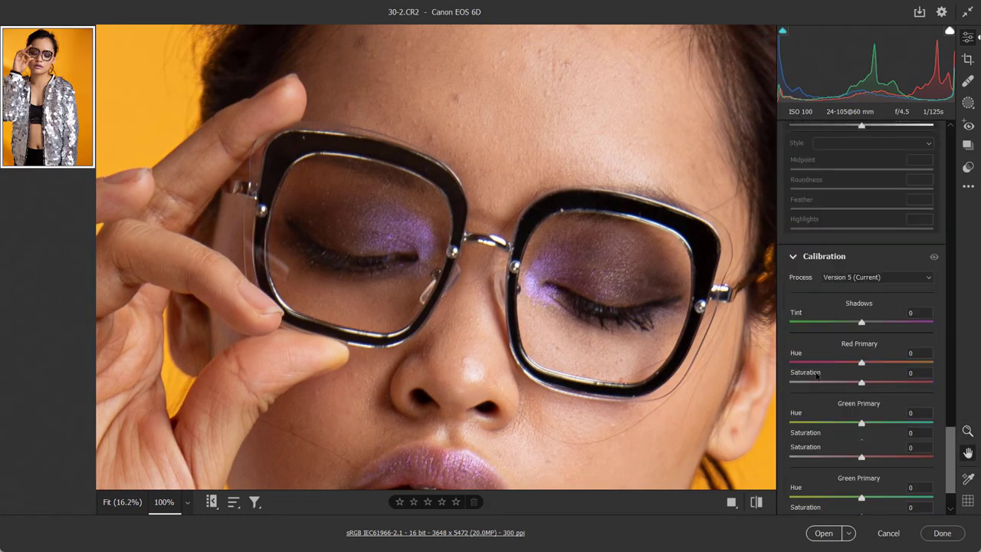
scroll(834, 232, up, 2)
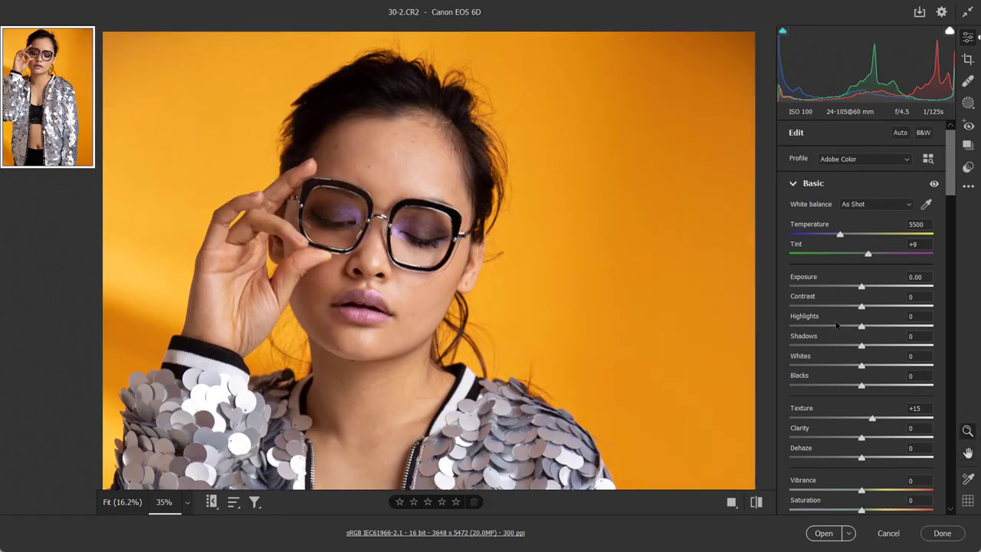
drag(862, 286, 864, 287)
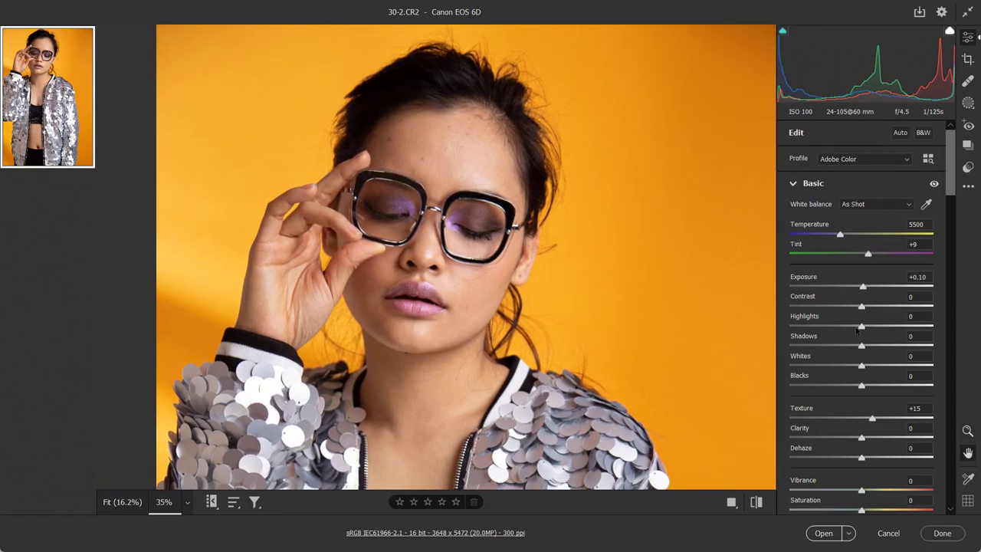
drag(862, 326, 850, 326)
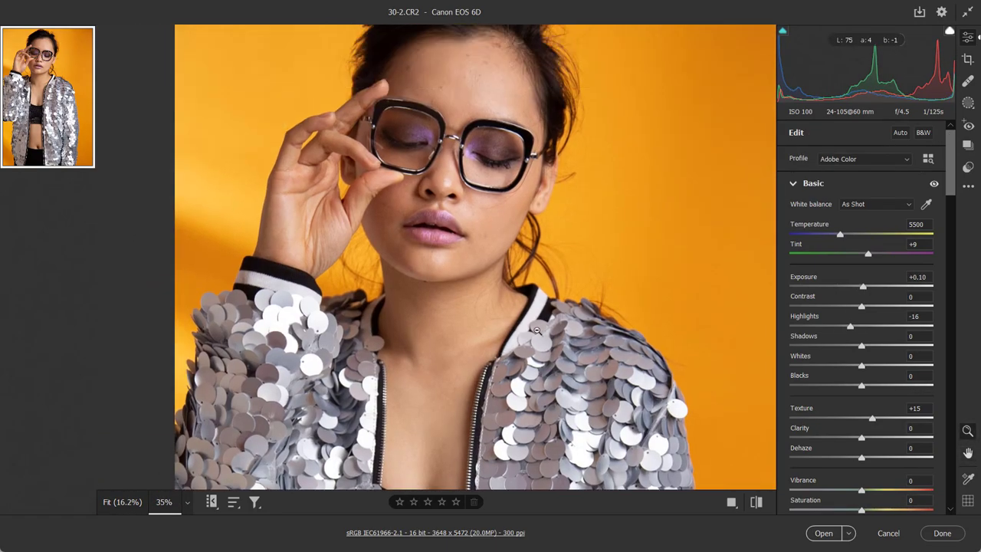
scroll(455, 301, down, 3)
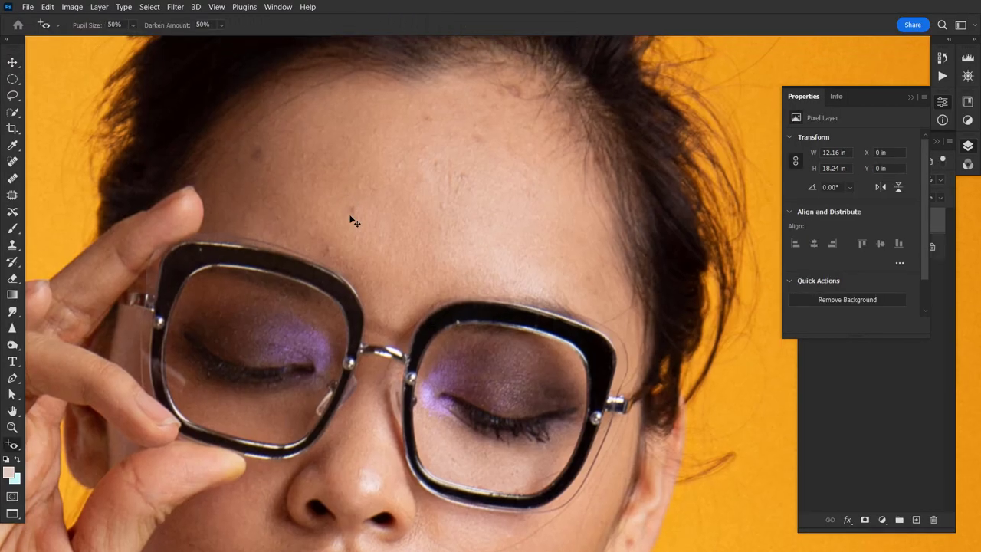
- Spot-heal the mole and blemishes on the cheeks and forehead with the Content-Aware Spot Healing Brush
key(j)
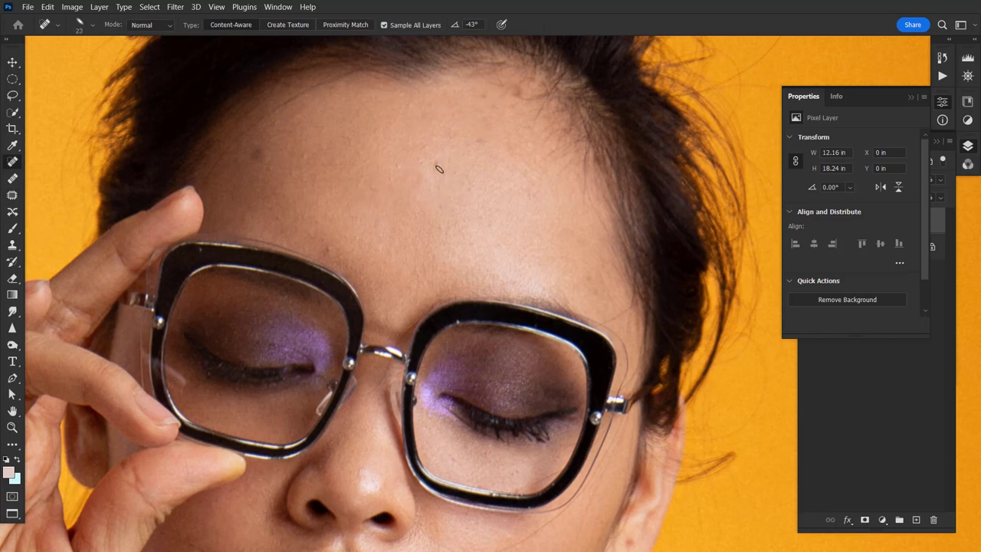
scroll(414, 209, down, 2)
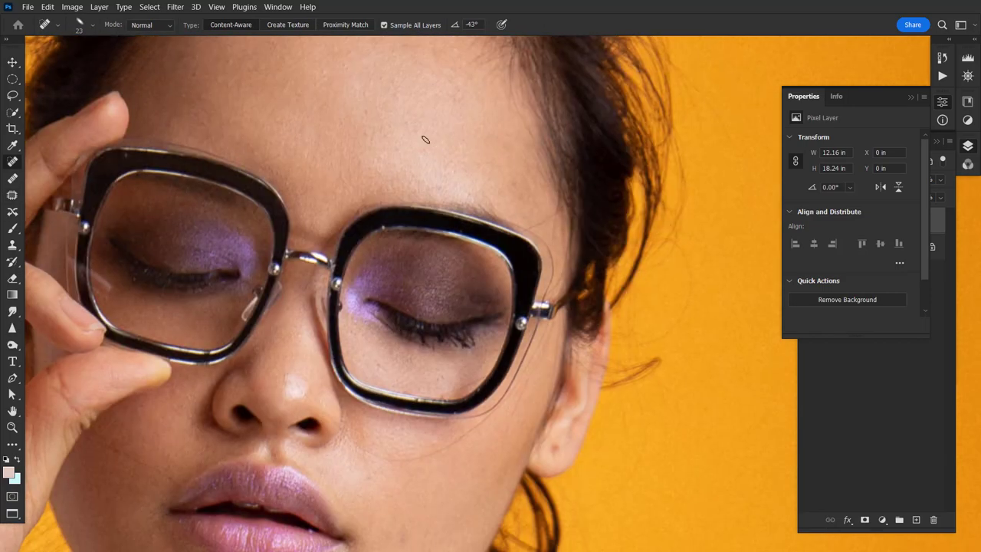
scroll(527, 166, down, 5)
scroll(591, 172, down, 2)
drag(508, 175, 580, 157)
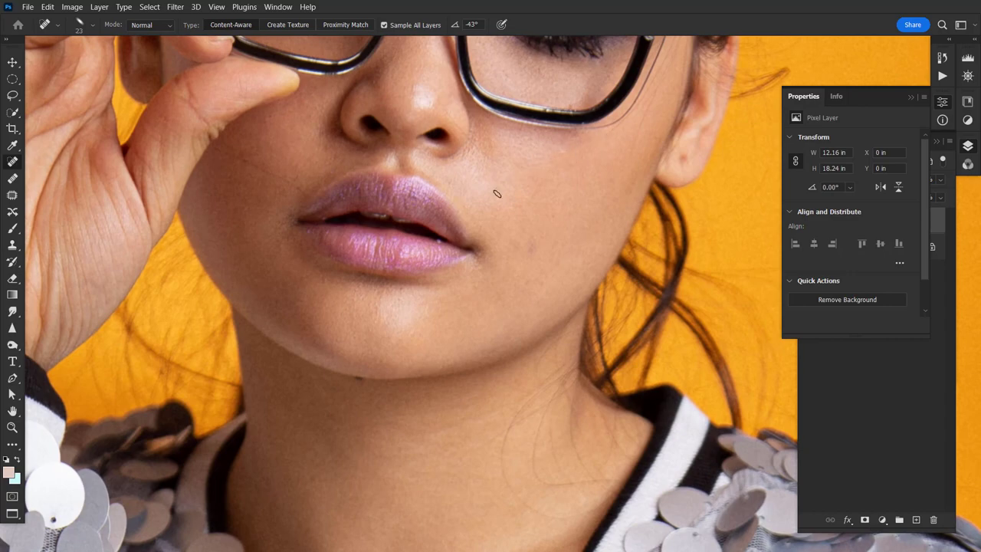
scroll(350, 326, up, 5)
scroll(351, 326, left, 3)
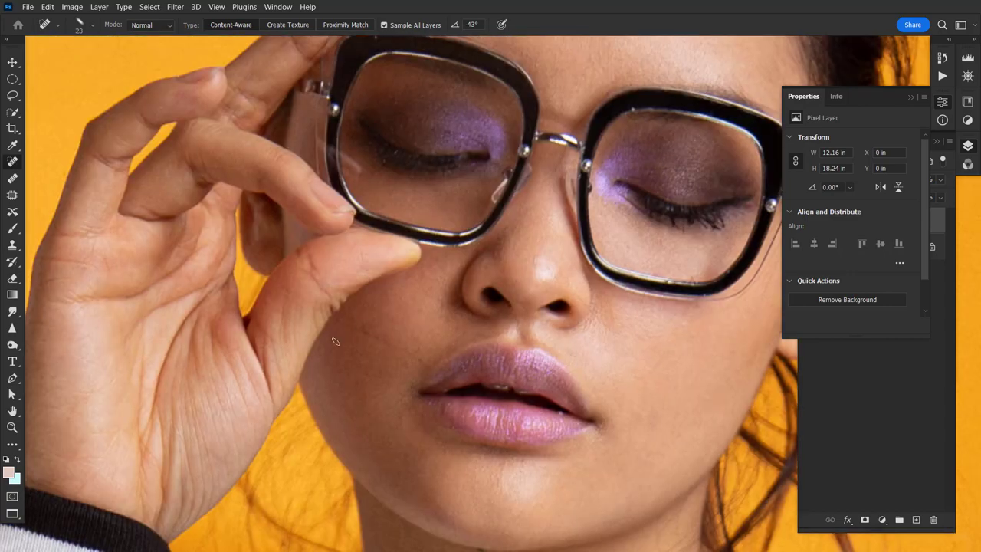
scroll(428, 307, down, 3)
scroll(428, 308, right, 3)
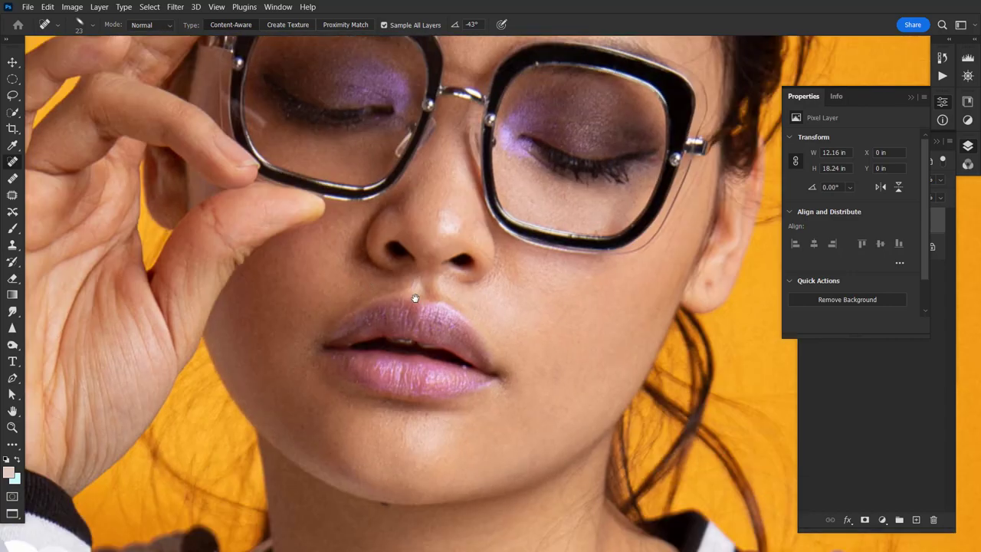
scroll(460, 273, right, 2)
scroll(535, 266, down, 2)
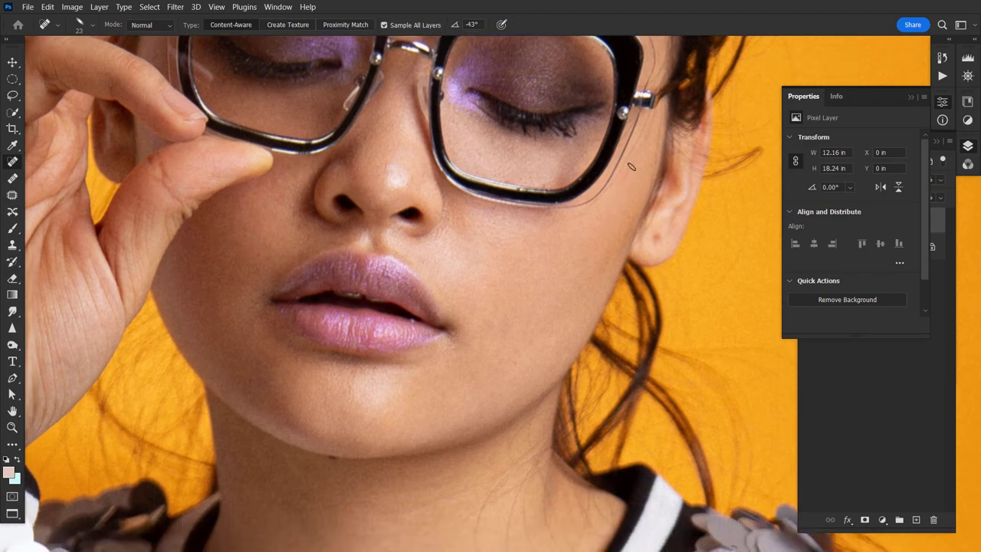
scroll(521, 283, down, 3)
scroll(520, 284, left, 3)
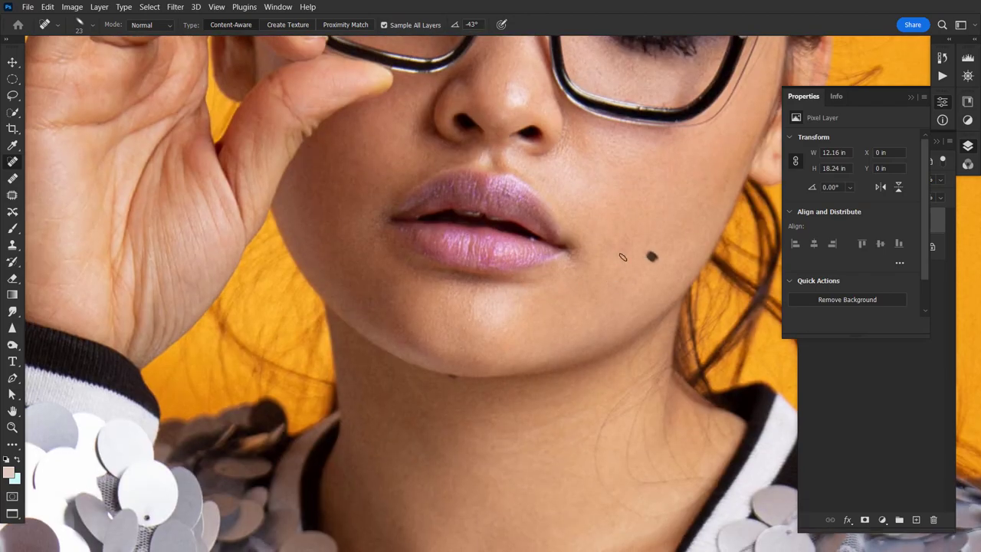
scroll(624, 257, left, 3)
scroll(624, 257, up, 1)
scroll(602, 320, up, 5)
scroll(643, 338, up, 3)
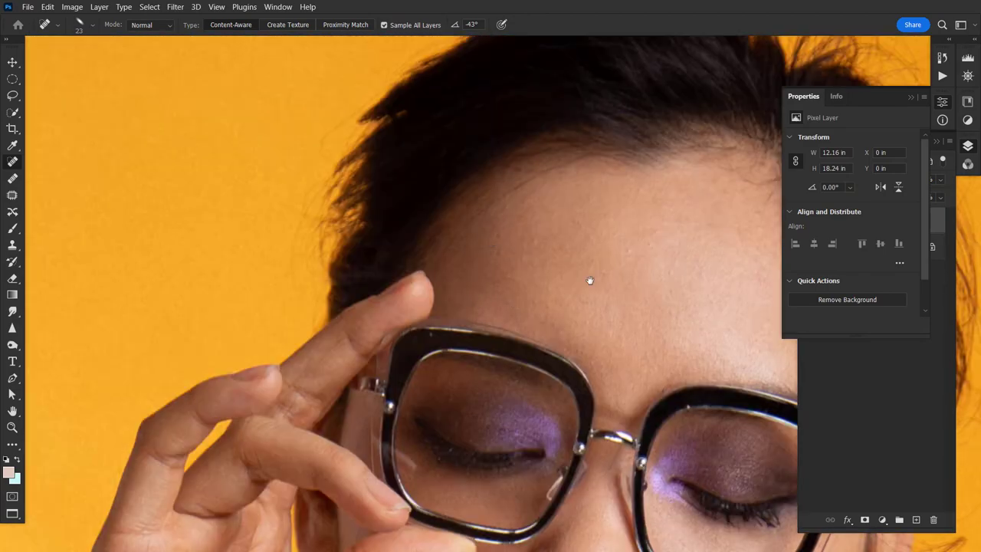
scroll(589, 280, up, 2)
scroll(590, 281, right, 3)
scroll(445, 287, right, 3)
- Zoom in on the lips and chin and heal the remaining blemishes there
drag(535, 330, 461, 286)
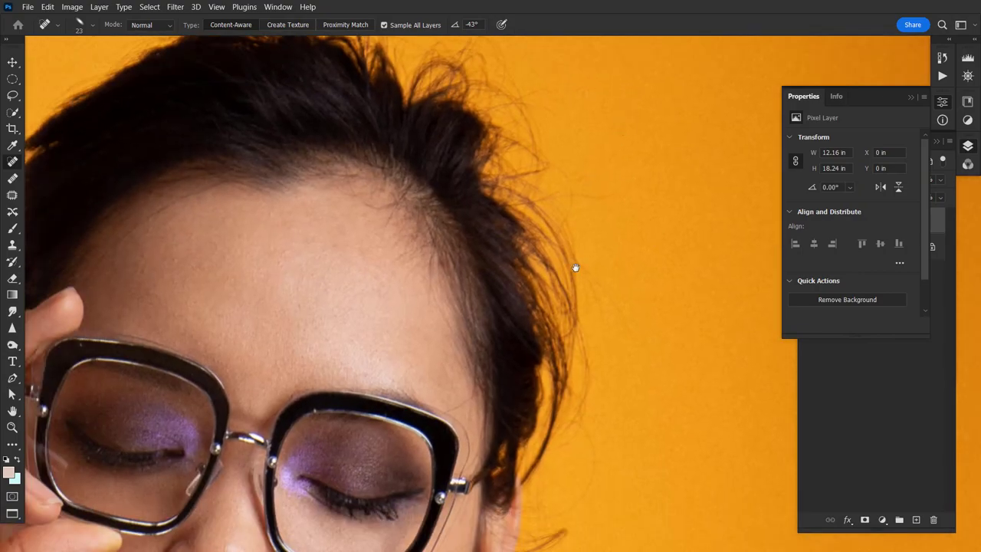
scroll(399, 253, down, 2)
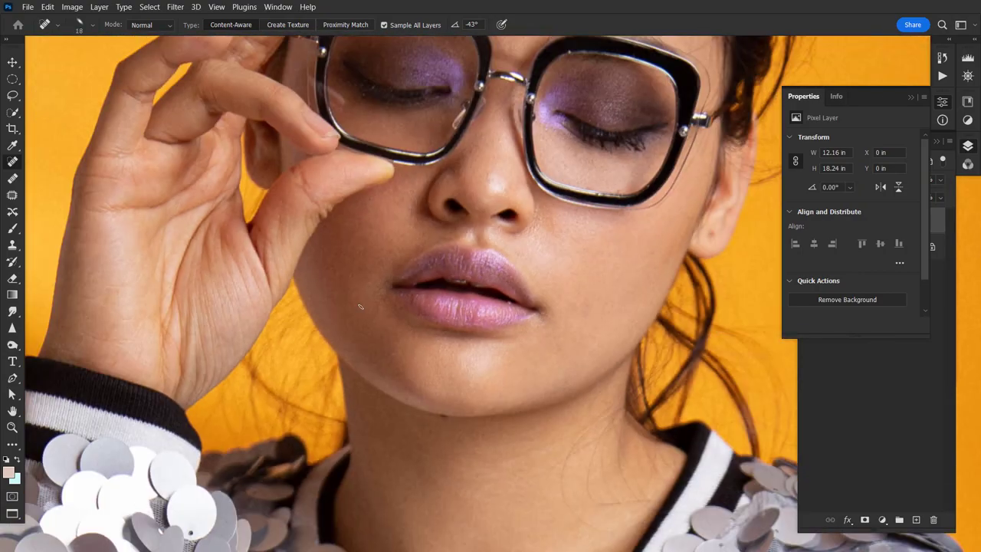
scroll(460, 253, down, 5)
scroll(537, 246, down, 5)
scroll(605, 244, down, 3)
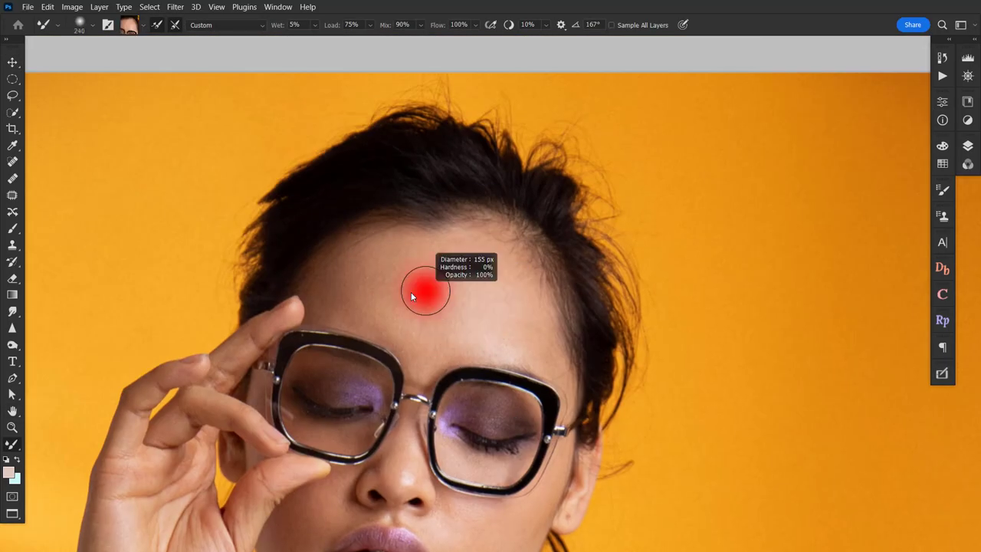
alt+click(445, 287)
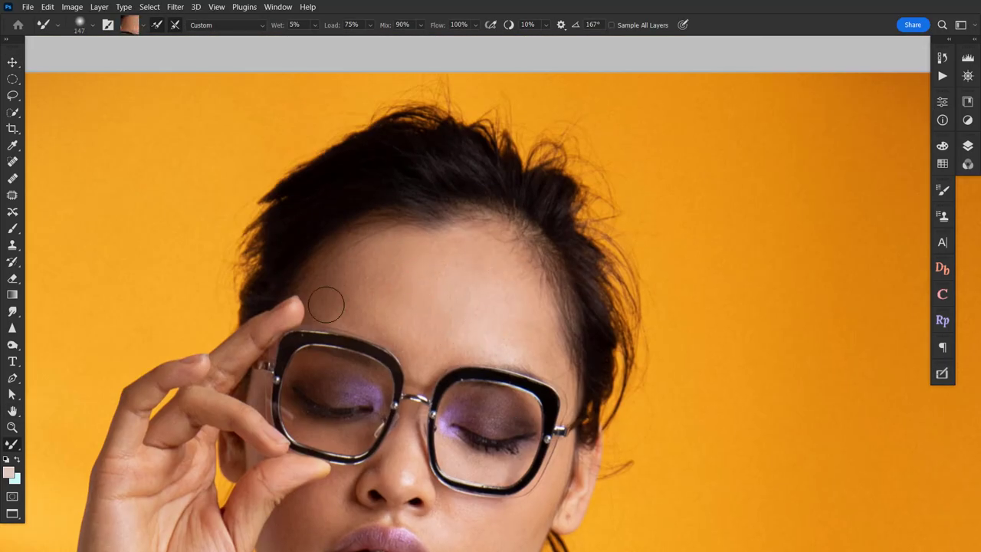
scroll(458, 135, down, 3)
scroll(479, 197, down, 4)
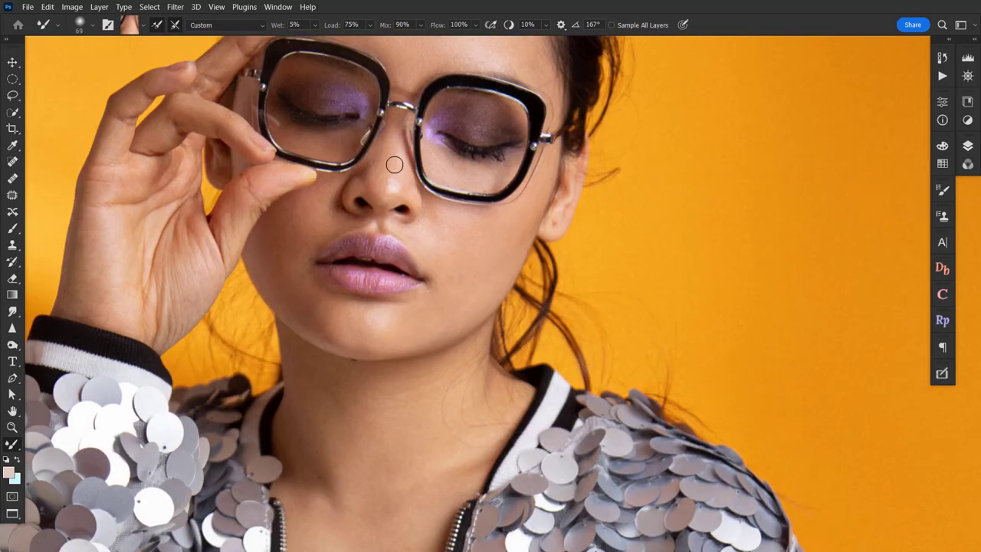
drag(490, 168, 589, 191)
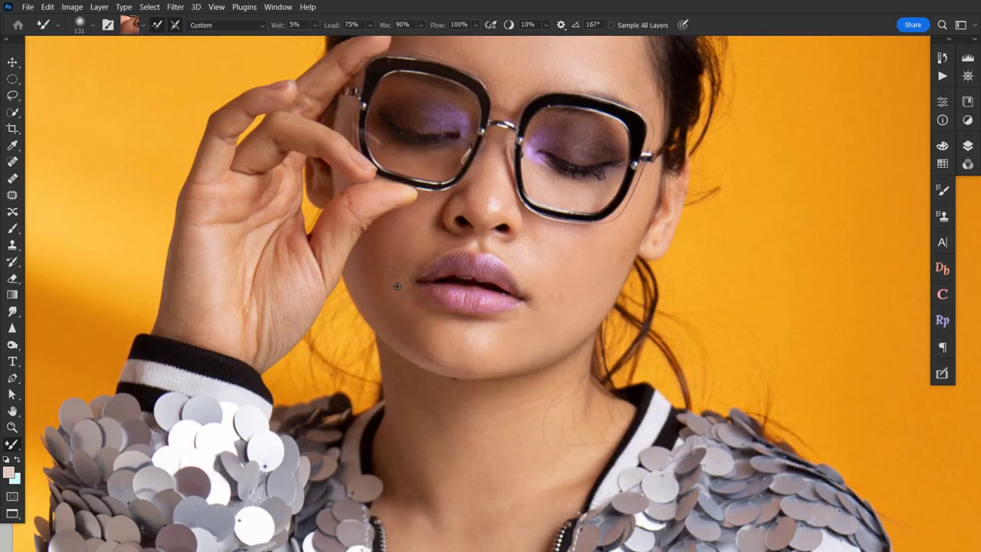
drag(571, 247, 631, 219)
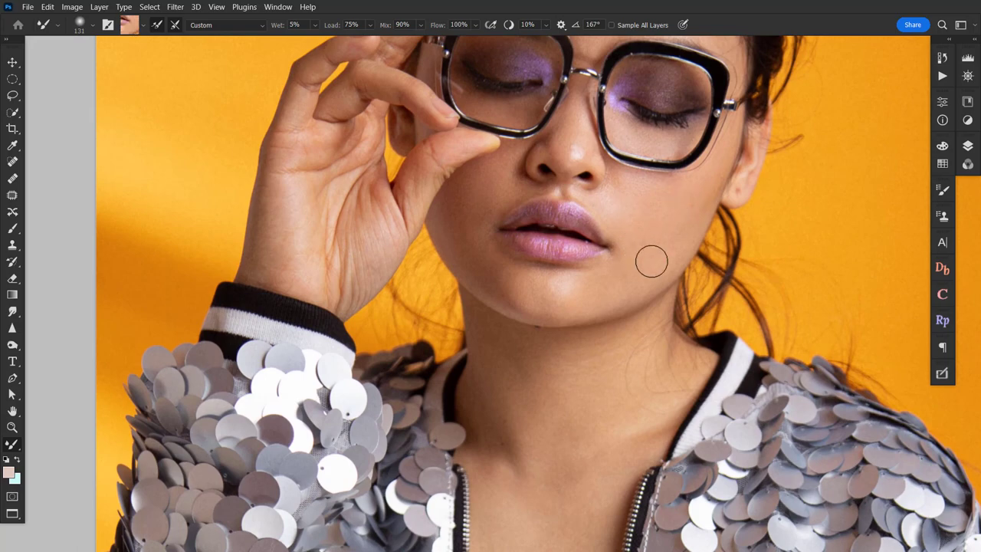
scroll(652, 262, left, 3)
scroll(742, 244, down, 5)
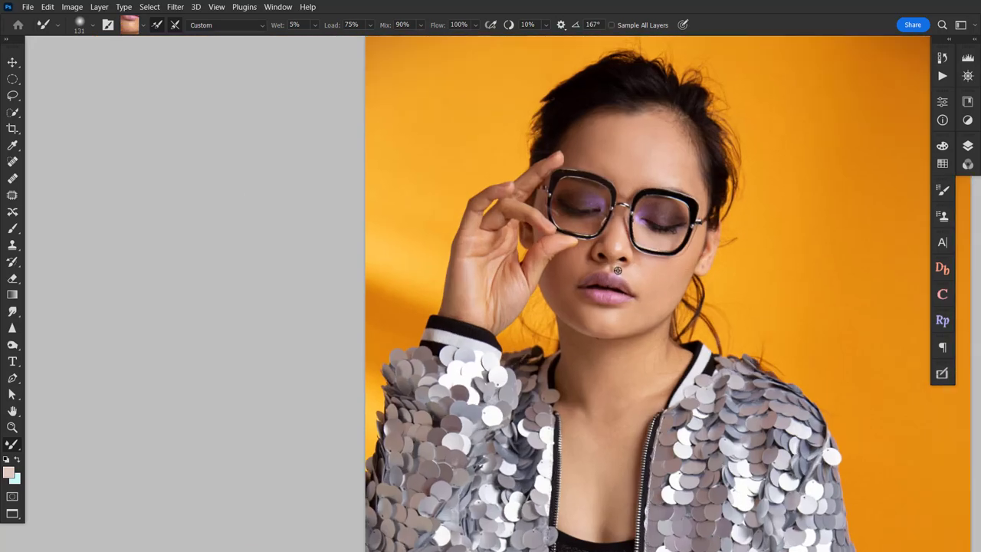
scroll(613, 188, up, 3)
scroll(531, 270, down, 2)
scroll(532, 270, up, 2)
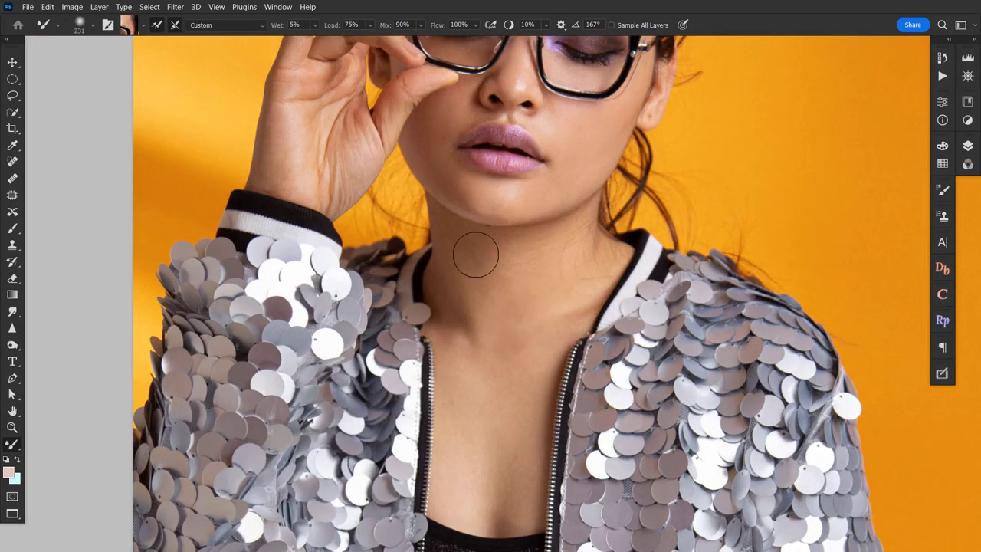
scroll(577, 315, up, 3)
scroll(577, 315, left, 3)
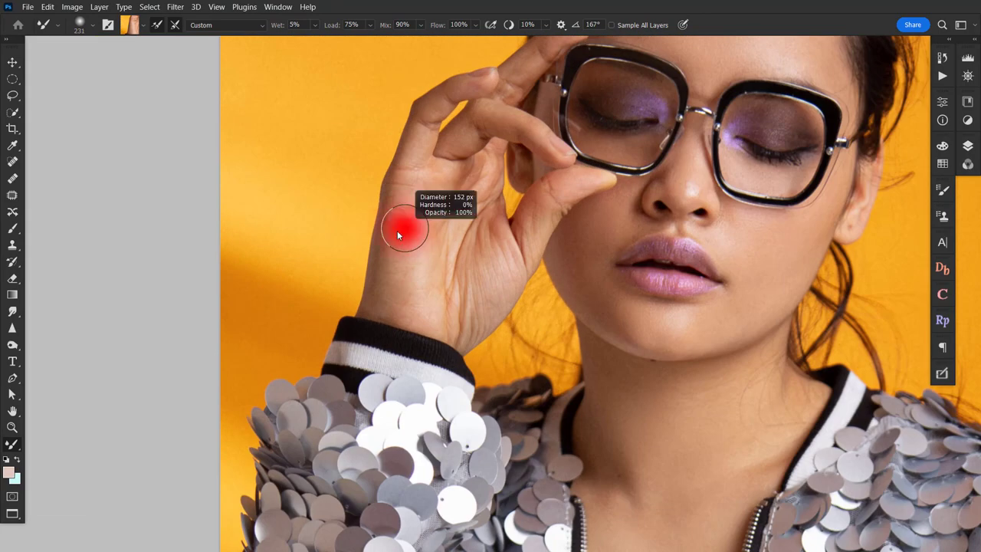
scroll(405, 225, down, 2)
scroll(423, 172, up, 2)
scroll(423, 172, down, 2)
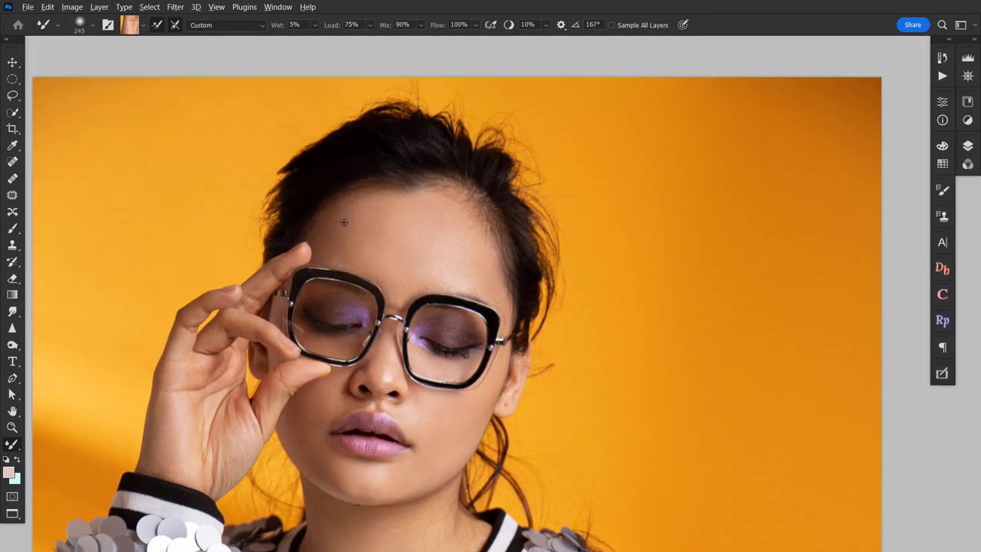
scroll(423, 171, down, 2)
scroll(732, 335, down, 1)
scroll(459, 276, up, 2)
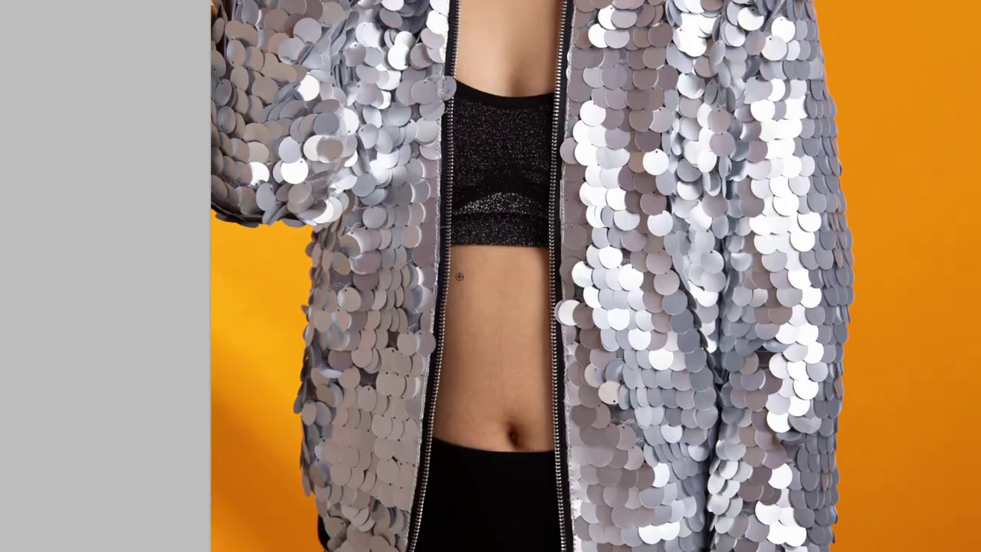
scroll(473, 366, up, 3)
key(Tab)
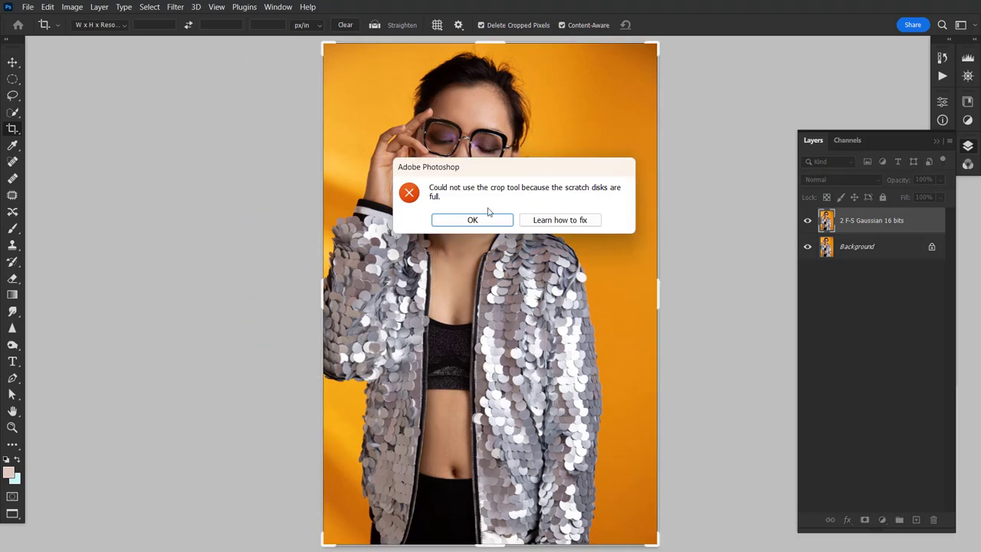
- Enable C:\ and H:\ as scratch disks, then pull the crop's right edge inward
click(473, 218)
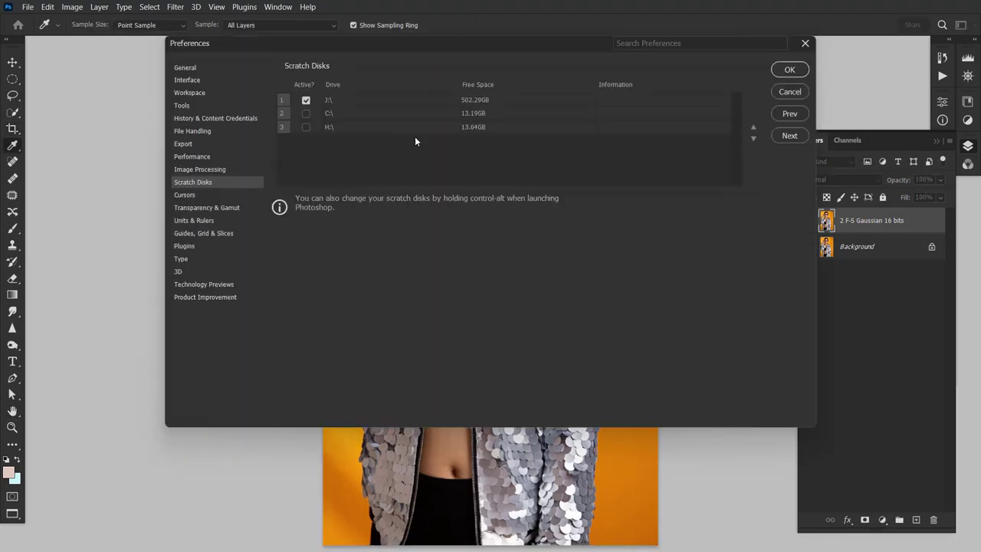
click(306, 113)
click(306, 127)
key(Return)
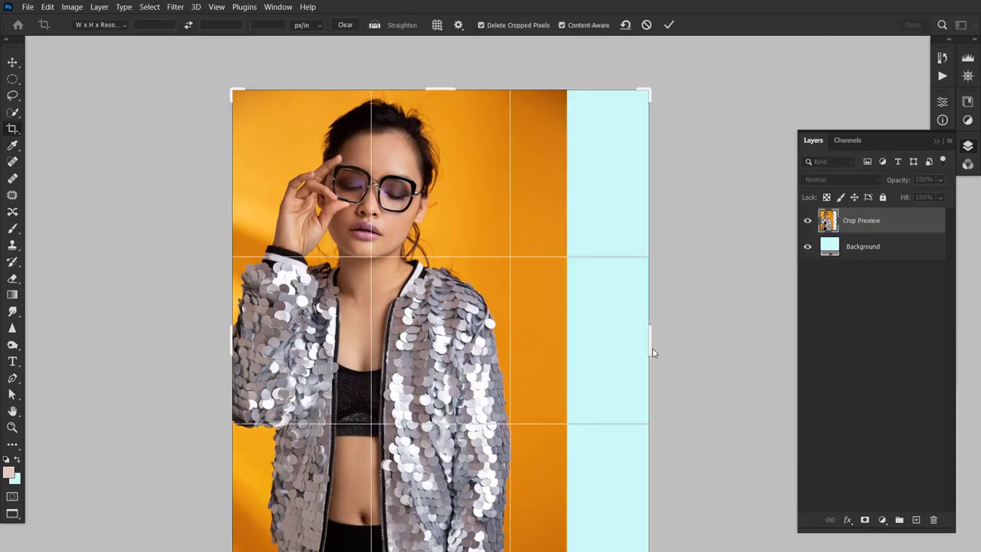
drag(652, 349, 631, 345)
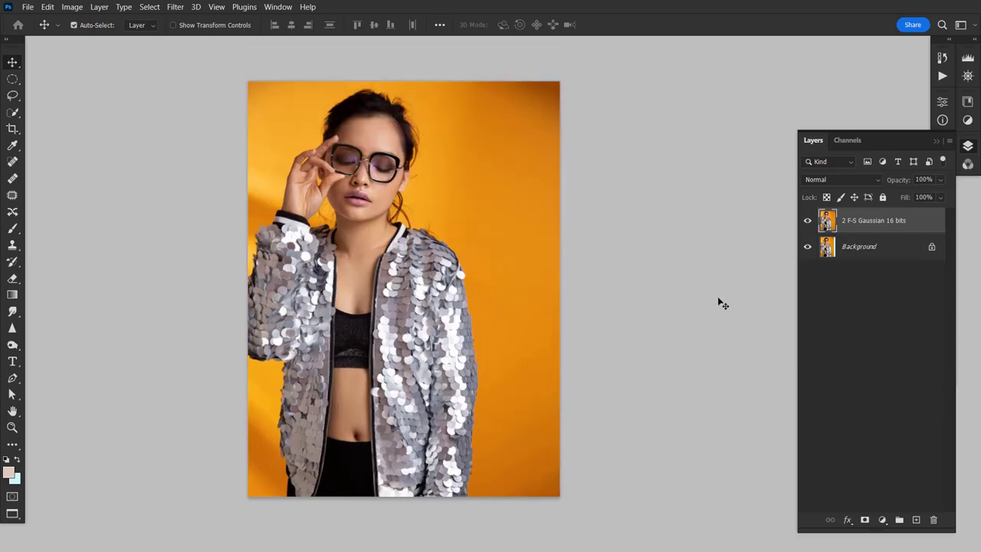
- Paint darkening on the Burn curve mask across the woman's face and figure
scroll(510, 245, up, 2)
scroll(510, 246, down, 1)
drag(649, 327, 607, 301)
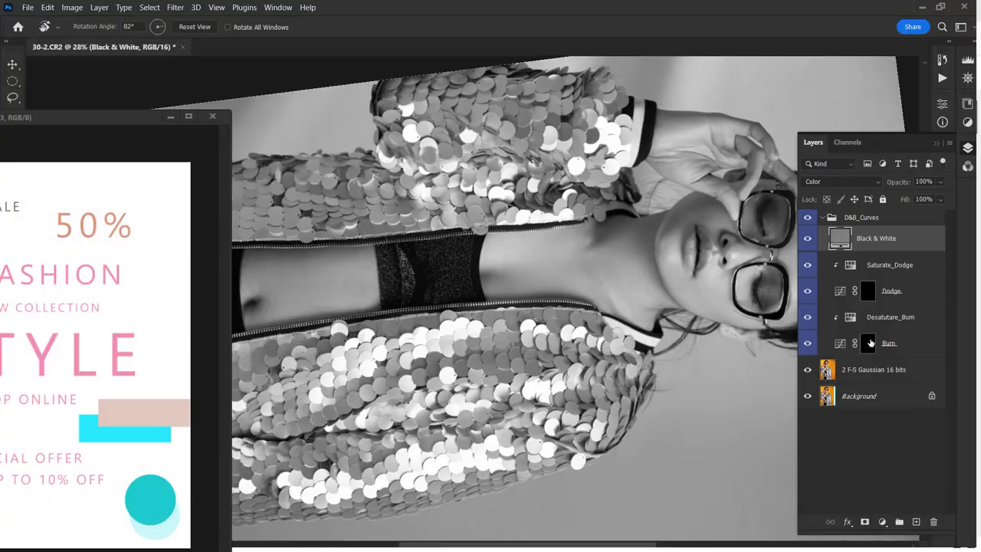
click(868, 344)
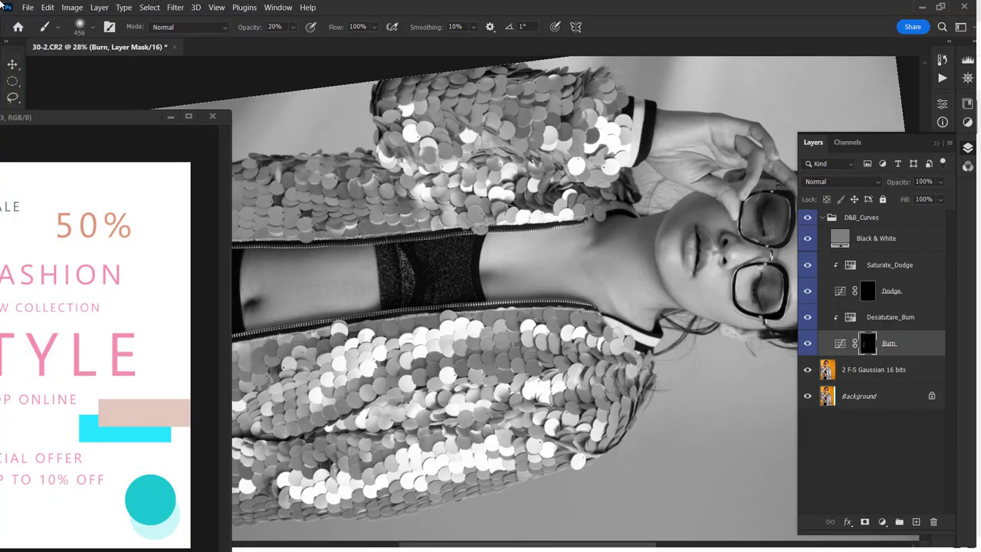
scroll(541, 230, down, 3)
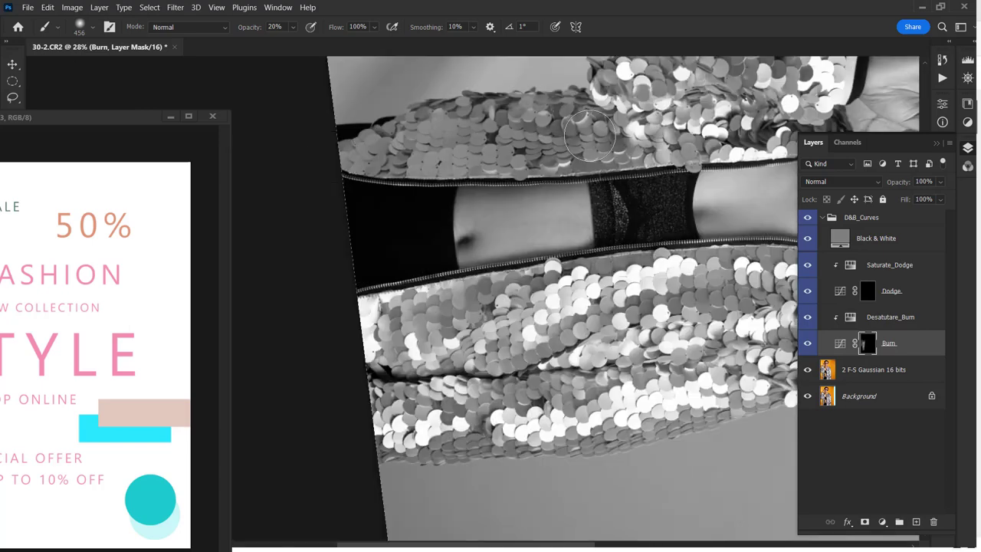
scroll(540, 272, right, 2)
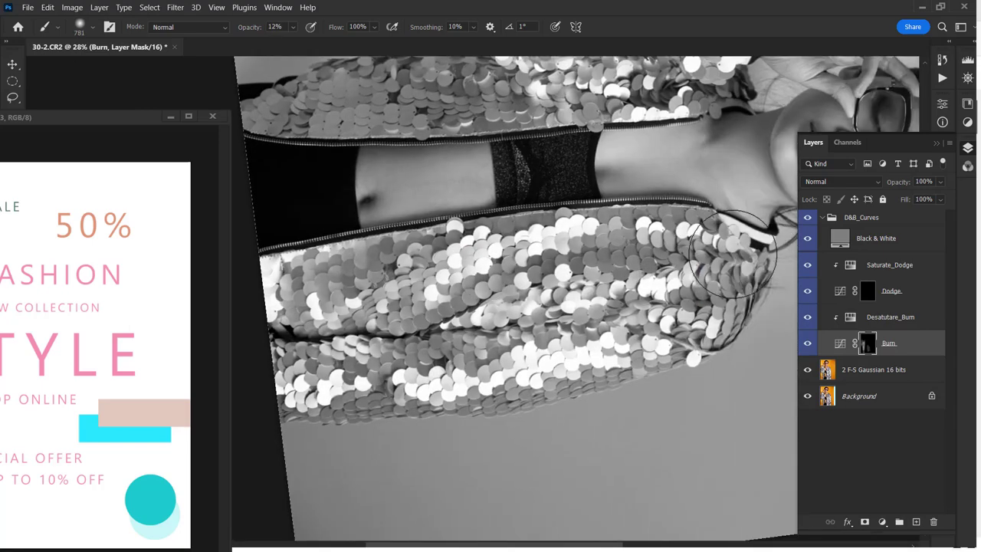
scroll(401, 297, right, 3)
scroll(429, 253, up, 3)
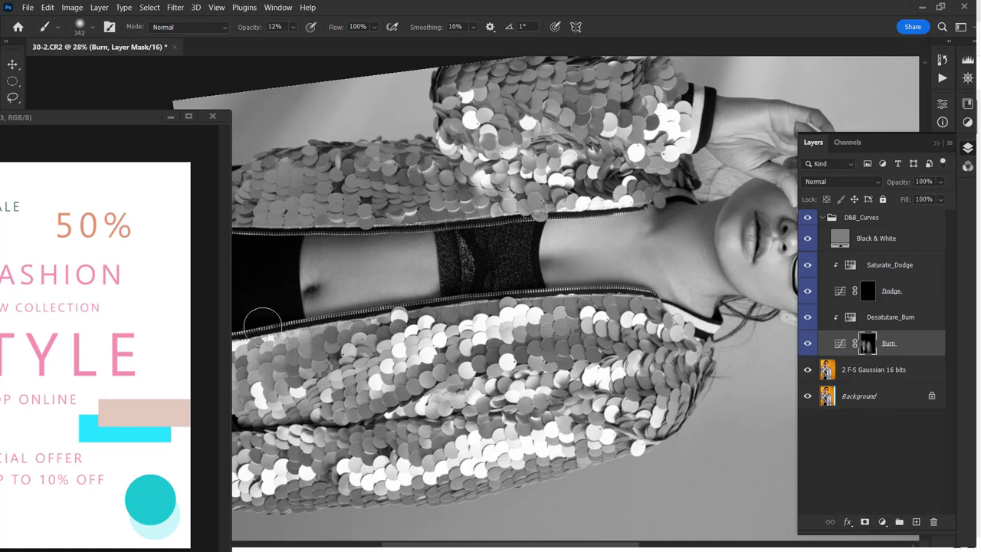
scroll(589, 253, right, 3)
scroll(589, 253, up, 1)
scroll(722, 181, up, 4)
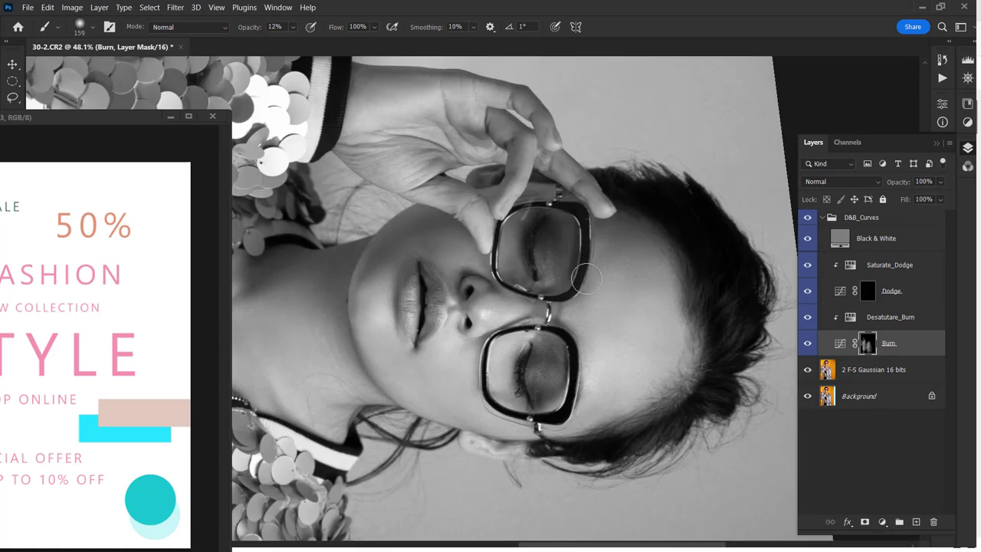
scroll(590, 238, down, 2)
scroll(500, 244, down, 2)
scroll(500, 244, left, 1)
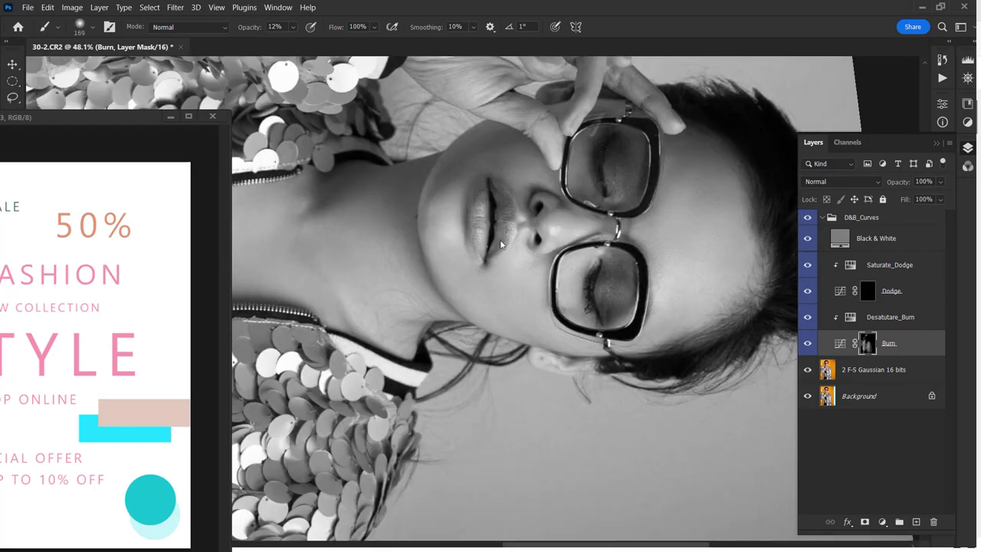
scroll(625, 306, right, 2)
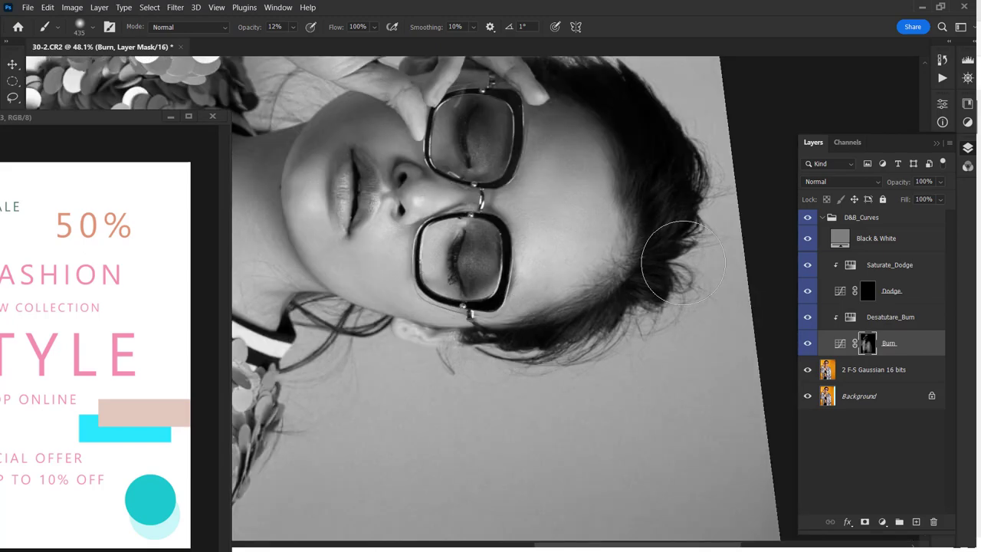
scroll(570, 241, up, 2)
scroll(724, 224, down, 1)
scroll(725, 224, right, 2)
scroll(724, 224, up, 2)
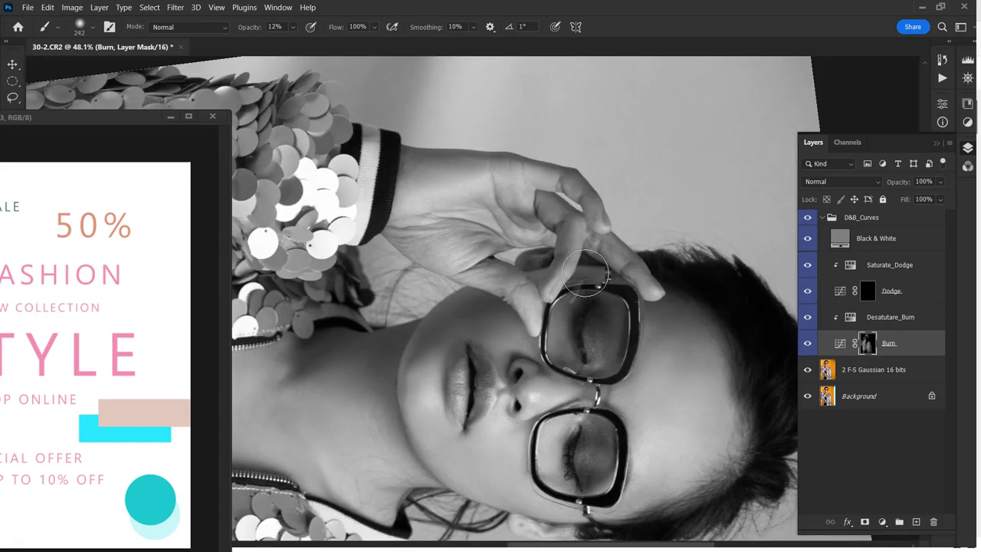
scroll(614, 196, left, 1)
scroll(724, 224, right, 3)
- On the Dodge mask, lighten the fingertips and skin with a smaller brush
key(alt+bracketright)
key(alt+bracketright)
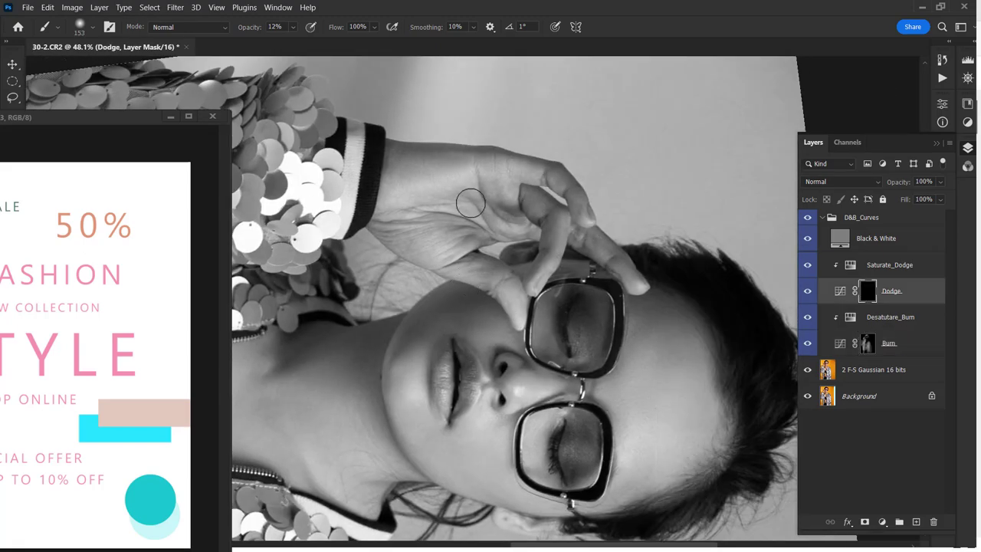
key(bracketleft)
key(bracketleft)
key(bracketleft)
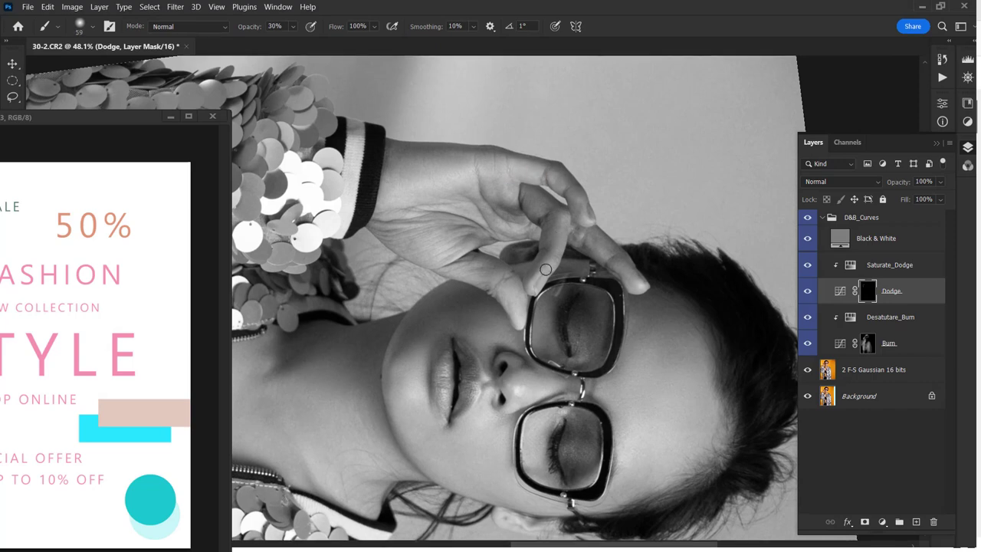
drag(546, 270, 506, 278)
scroll(506, 307, down, 3)
mouse_move(481, 329)
mouse_down()
mouse_move(520, 316)
mouse_move(450, 245)
mouse_up()
- Dodge the neck and jacket area with a stronger brush
drag(443, 291, 682, 322)
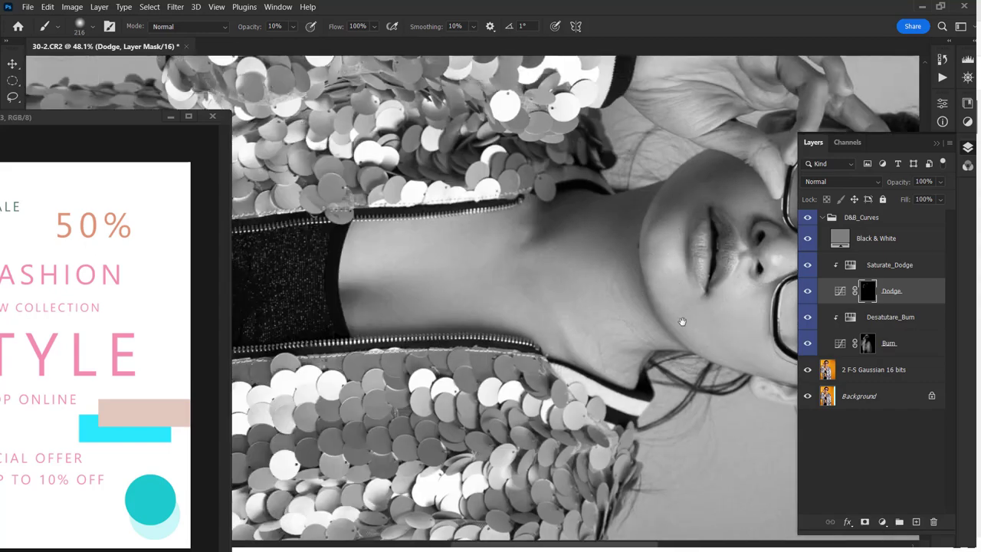
scroll(353, 246, left, 5)
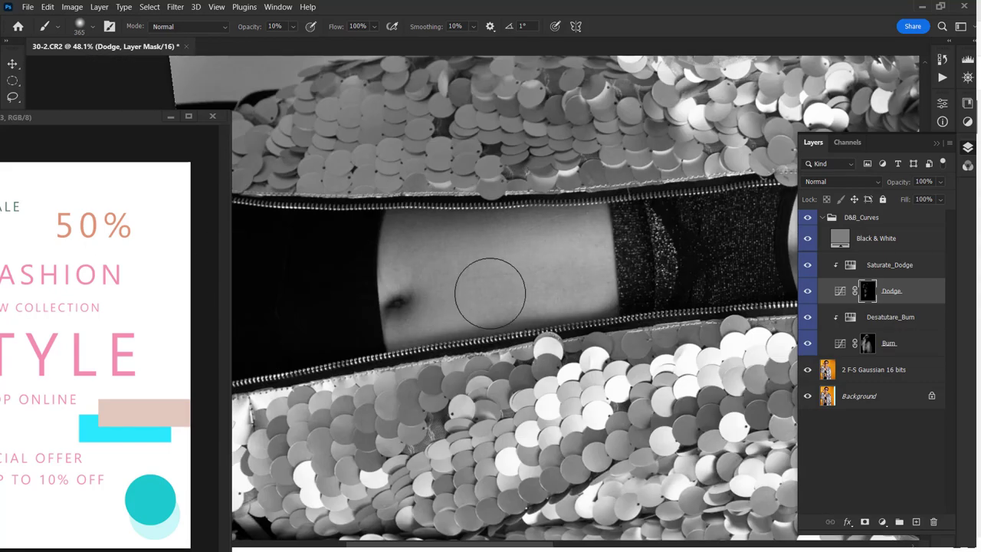
scroll(490, 294, up, 5)
scroll(491, 294, right, 5)
scroll(487, 289, right, 5)
key(3)
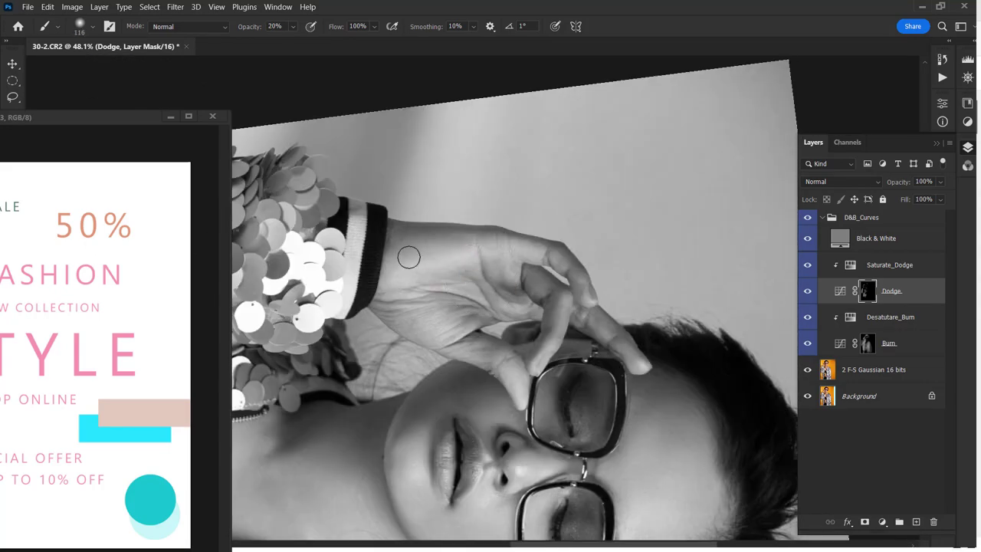
scroll(408, 257, down, 5)
scroll(519, 312, down, 2)
scroll(539, 263, left, 3)
scroll(494, 226, left, 3)
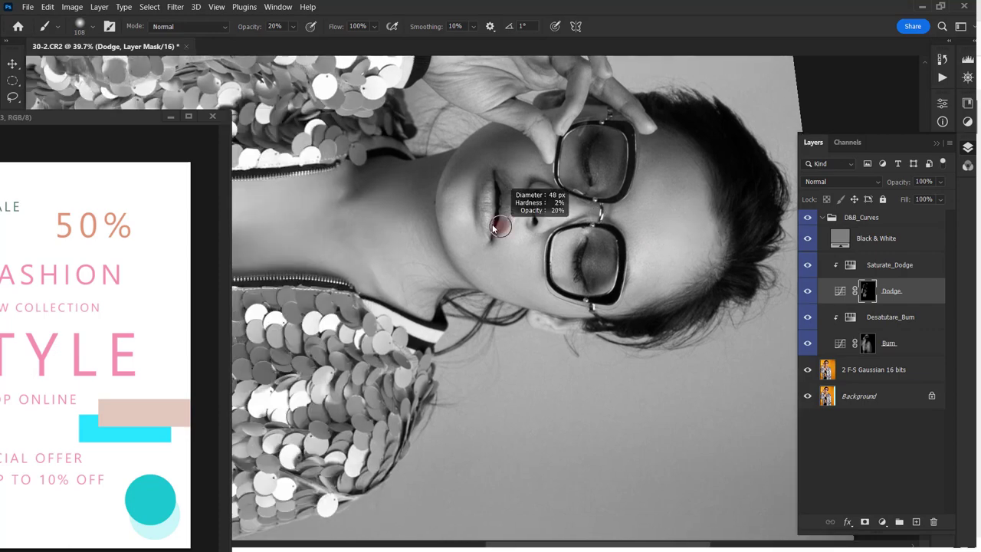
- Reset the view rotation to upright and hide the Black & White check layer
key(r)
key(ctrl+0)
key(Escape)
click(808, 239)
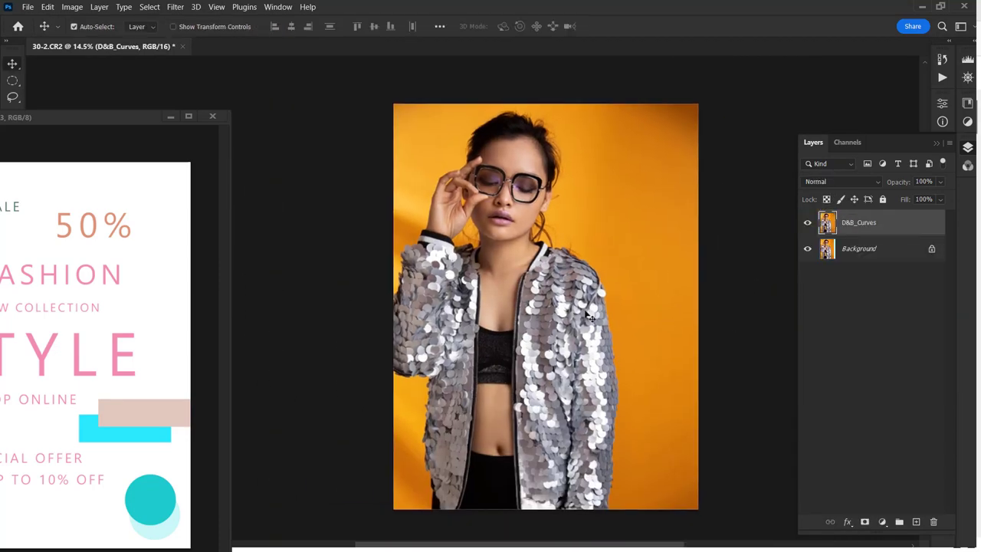
- Convert the photo to CMYK colour mode without flattening its layers
drag(588, 316, 503, 292)
click(72, 7)
click(222, 79)
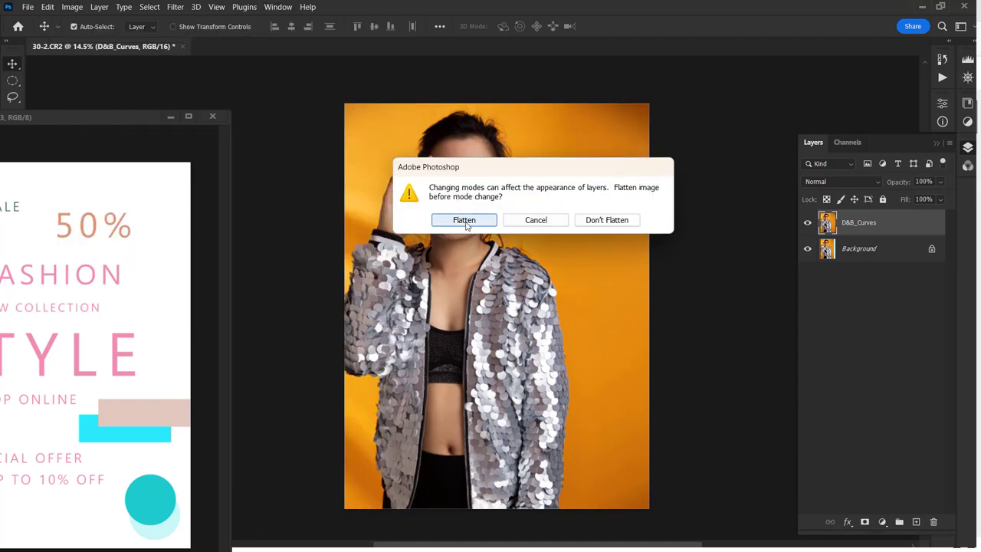
click(608, 222)
click(508, 240)
- Copy the NEW COLLECTION text from the template, make it dark, and scale it beside the face
click(176, 307)
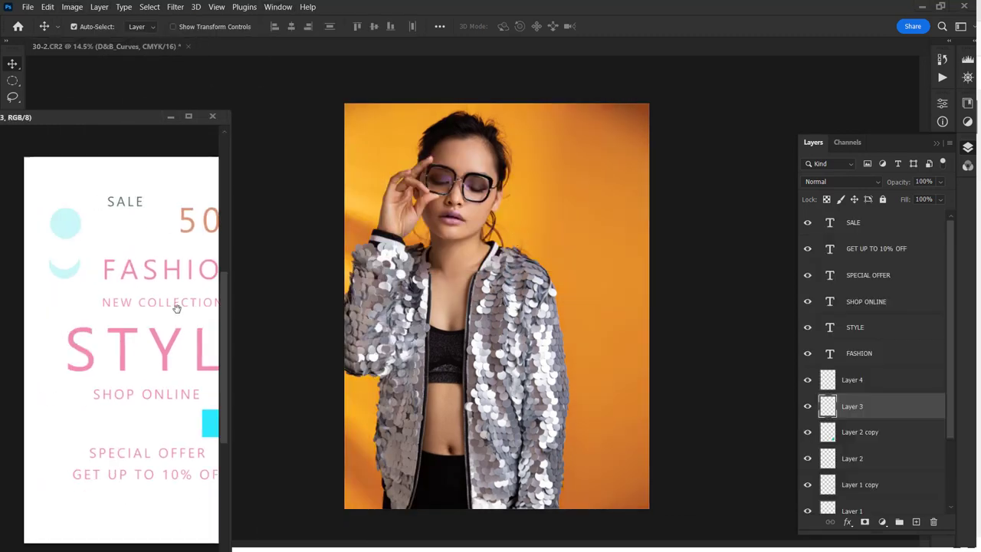
drag(116, 313, 547, 256)
key(i)
click(831, 324)
key(v)
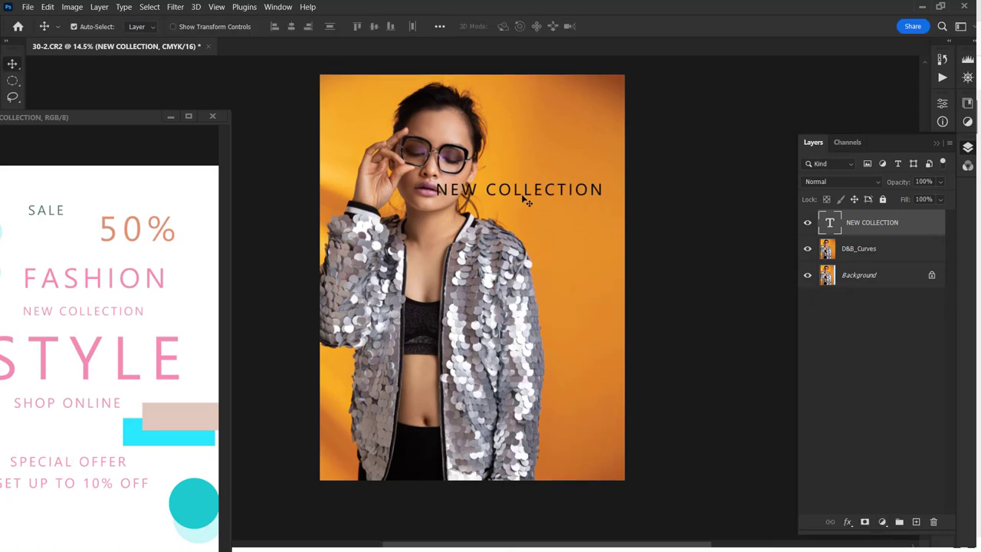
drag(529, 189, 575, 193)
key(ctrl+t)
drag(657, 193, 617, 193)
key(Return)
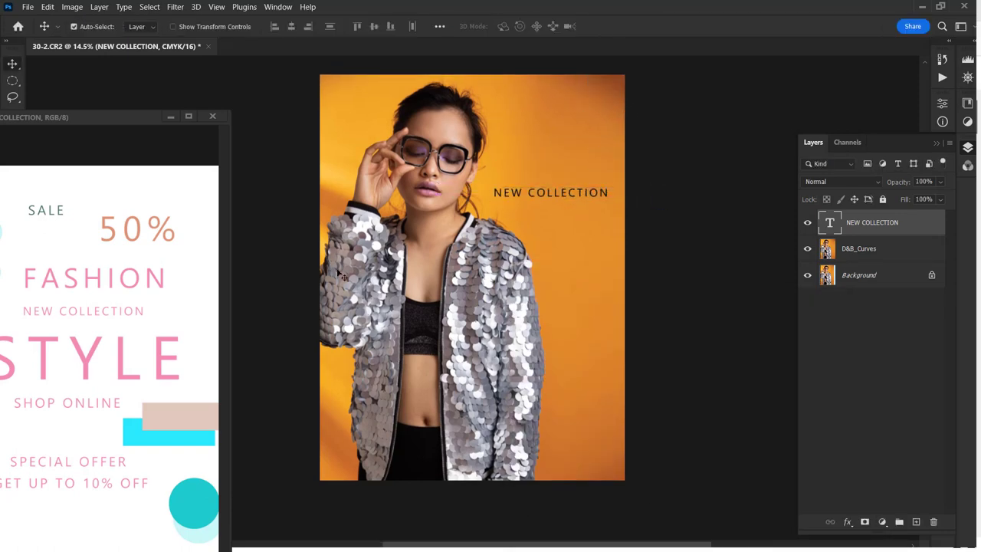
- Bring the 50% text from the template above NEW COLLECTION and make it black
click(143, 313)
mouse_move(184, 218)
mouse_down()
mouse_move(129, 270)
mouse_move(567, 166)
mouse_up()
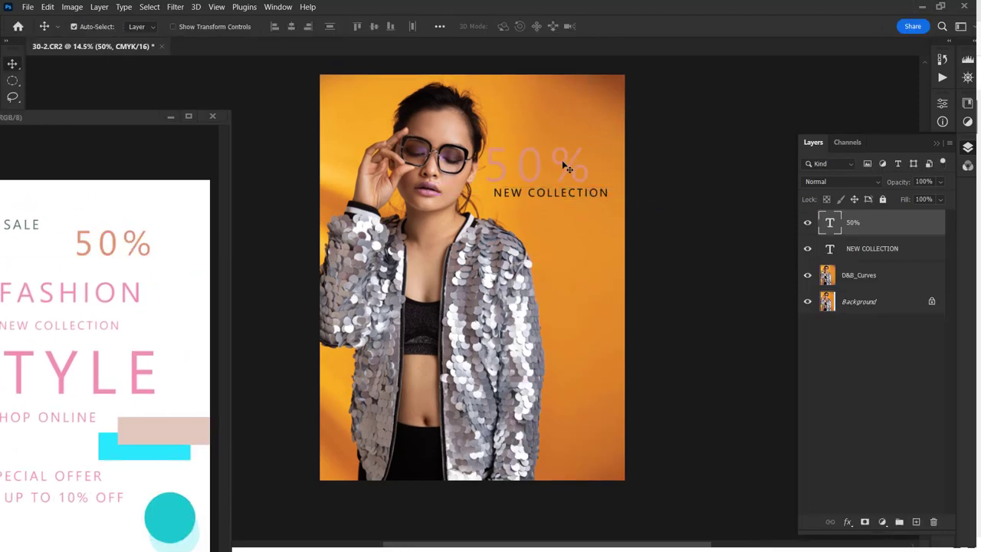
click(536, 192)
click(833, 322)
- Draw a thin black line under NEW COLLECTION on a new layer
key(m)
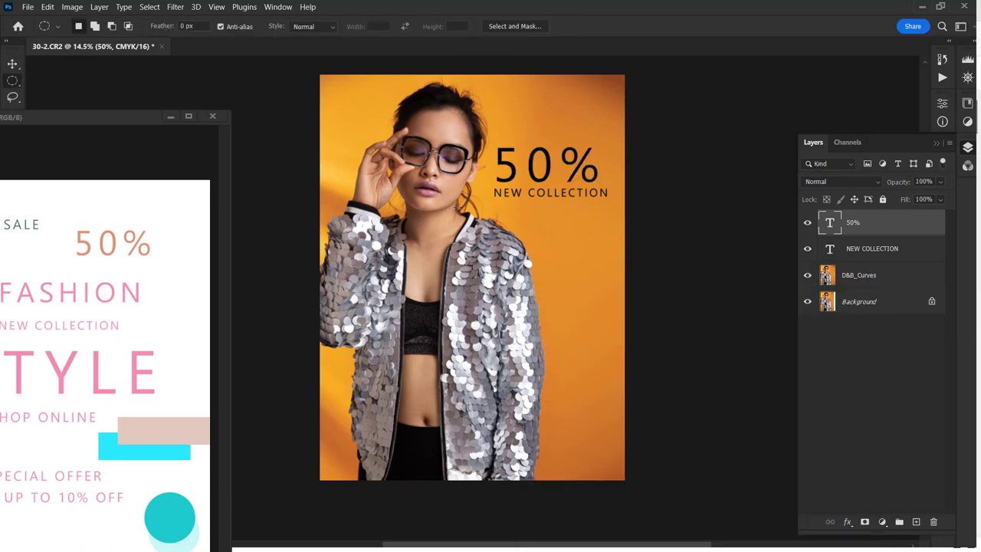
drag(494, 201, 661, 201)
key(ctrl+shift+alt+n)
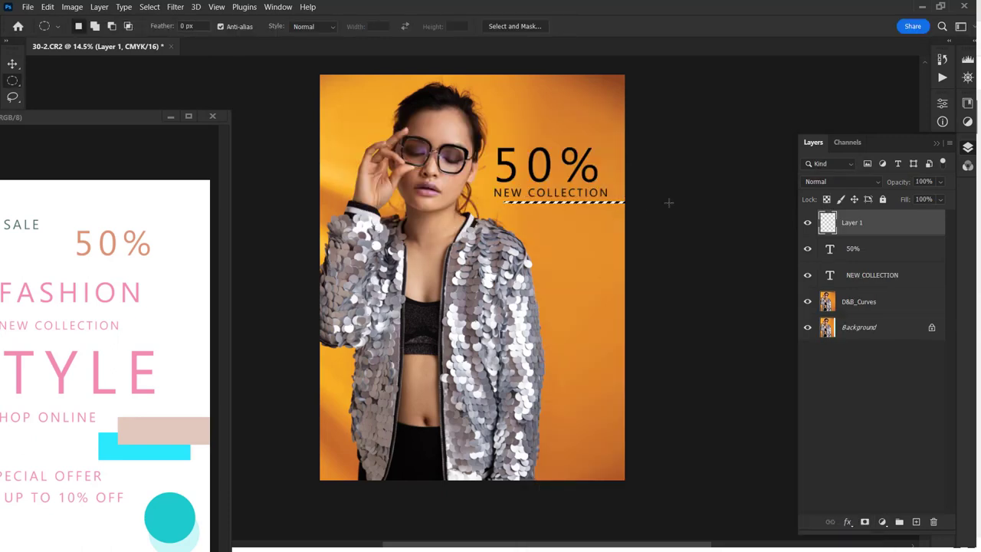
key(alt+BackSpace)
key(ctrl+d)
key(v)
key(ctrl+plus)
key(ctrl+plus)
key(ctrl+plus)
drag(572, 271, 640, 302)
key(ctrl+minus)
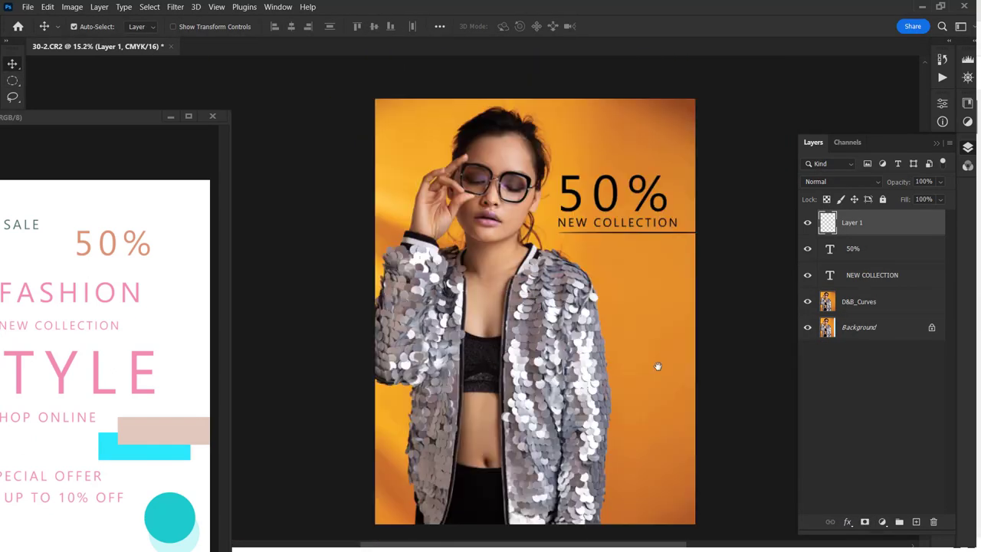
click(120, 365)
- Bring the two circles from the template, enlarge them and move them to the lower right
drag(120, 365, 650, 378)
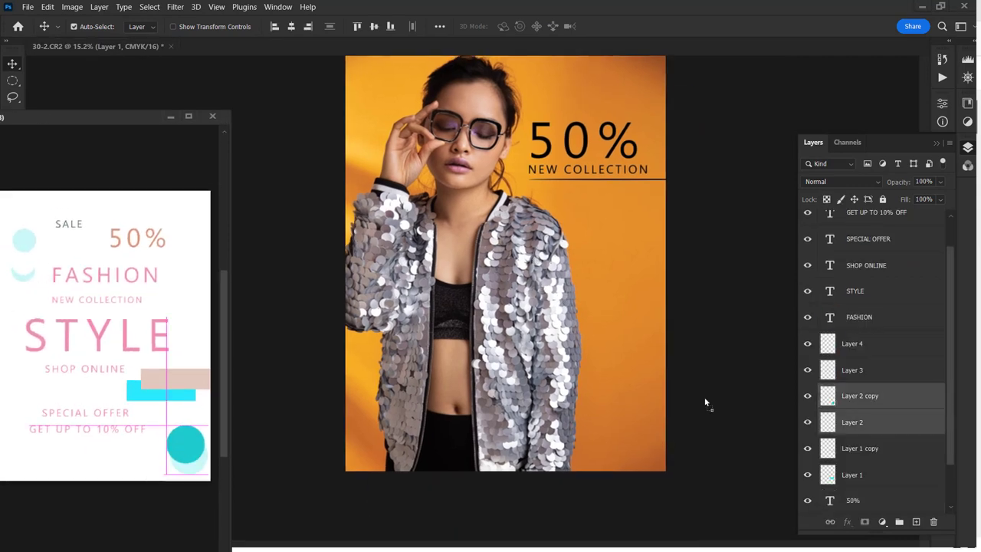
key(ctrl+t)
drag(596, 391, 541, 321)
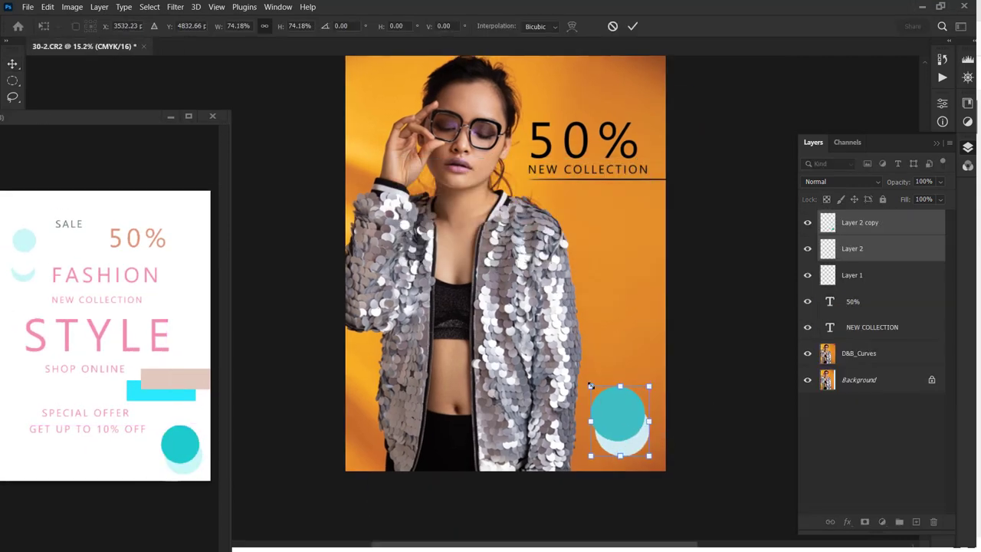
key(Return)
drag(604, 395, 602, 419)
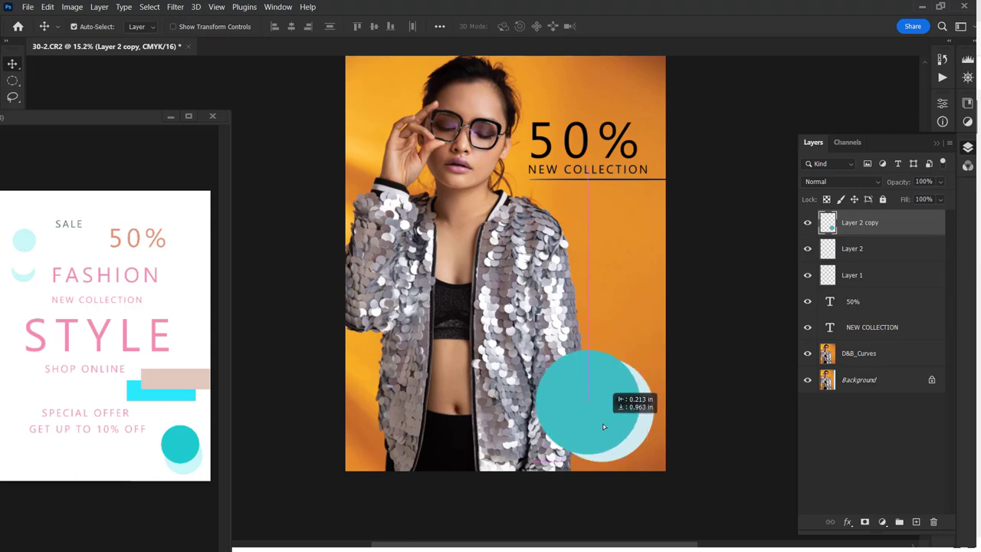
- Fill both the teal and light circles with orange
shift+click(638, 434)
click(860, 222)
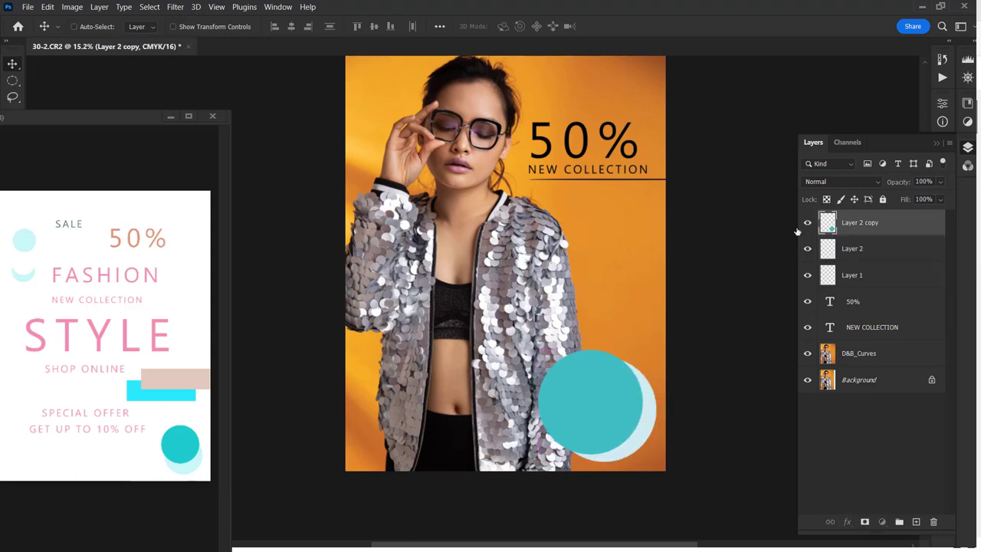
ctrl+click(827, 223)
key(b)
key(alt+BackSpace)
click(852, 248)
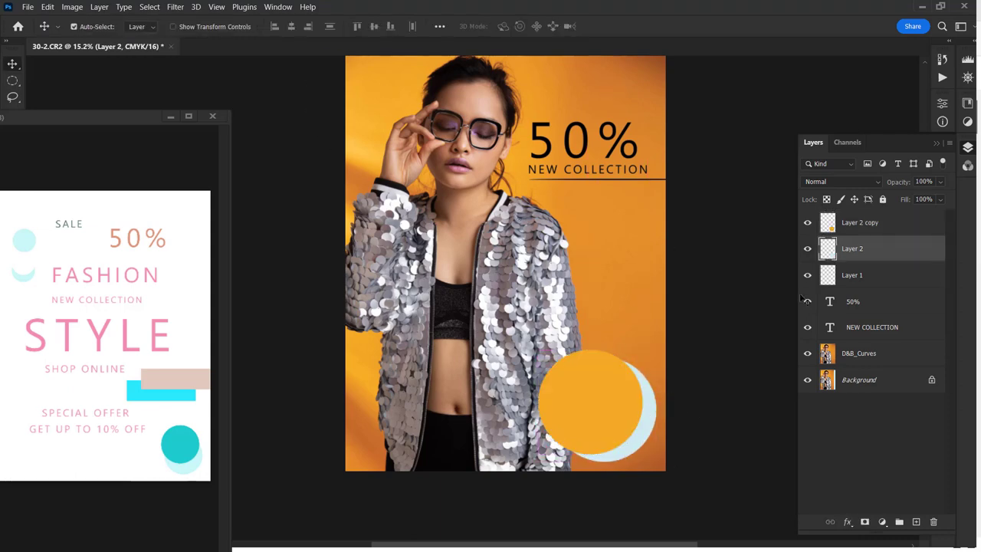
key(alt+BackSpace)
key(ctrl+d)
- Darken the shadow circle with Levels
key(ctrl+l)
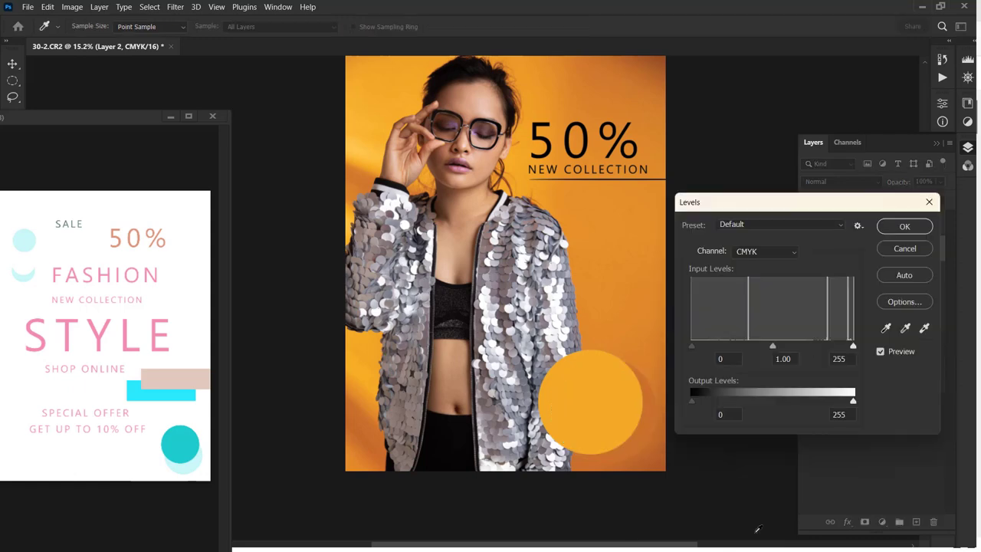
mouse_move(772, 351)
mouse_down()
mouse_move(800, 340)
mouse_move(807, 350)
mouse_up()
click(881, 230)
key(ctrl+u)
key(Escape)
key(ctrl+l)
key(Return)
- Offset the orange circle slightly from its dark shadow circle
key(ctrl+j)
key(v)
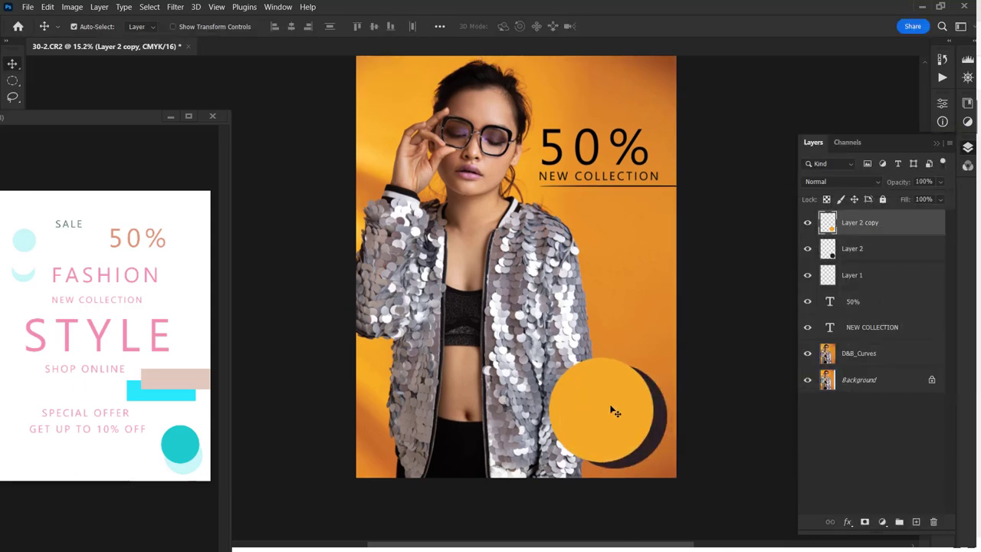
drag(613, 409, 615, 413)
click(120, 388)
- Drag SALE and SHOP ONLINE from the template into the orange circle and resize SHOP ONLINE
drag(123, 388, 625, 429)
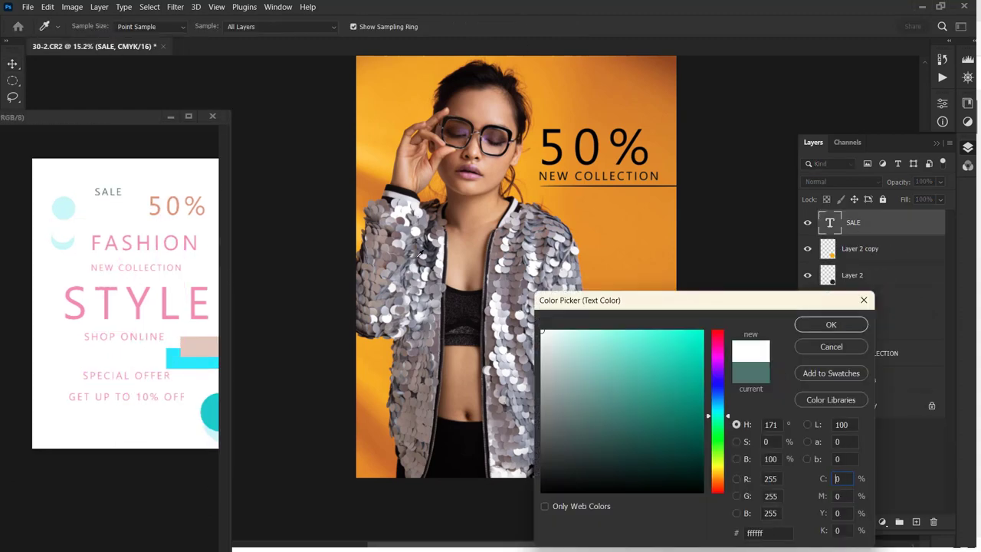
drag(625, 429, 624, 406)
mouse_move(135, 342)
mouse_down()
mouse_move(636, 437)
mouse_move(606, 440)
mouse_up()
key(ctrl+t)
key(Return)
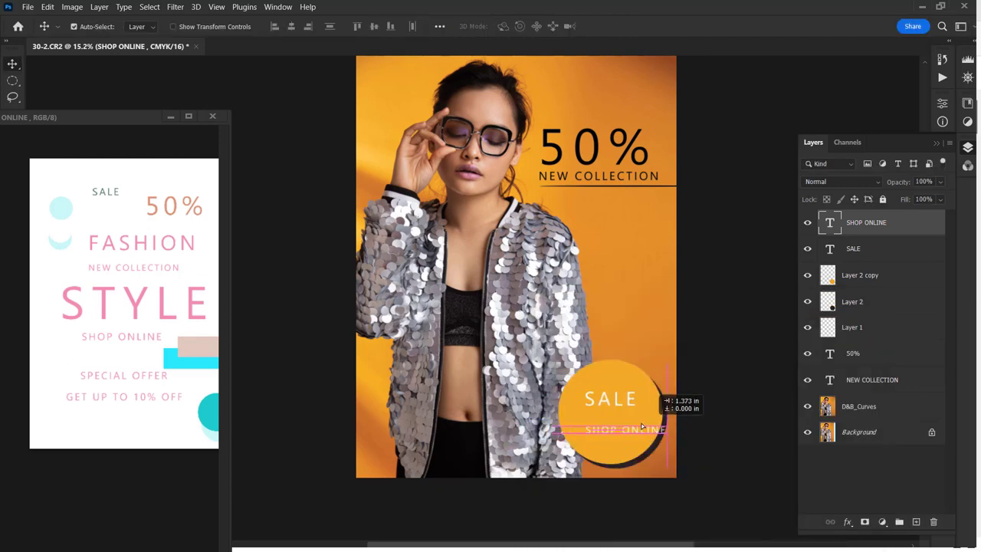
- Move SALE down over SHOP ONLINE and lower both texts together, centred in the circle
scroll(624, 449, up, 2)
mouse_move(627, 399)
mouse_down()
mouse_move(628, 414)
mouse_move(628, 405)
mouse_up()
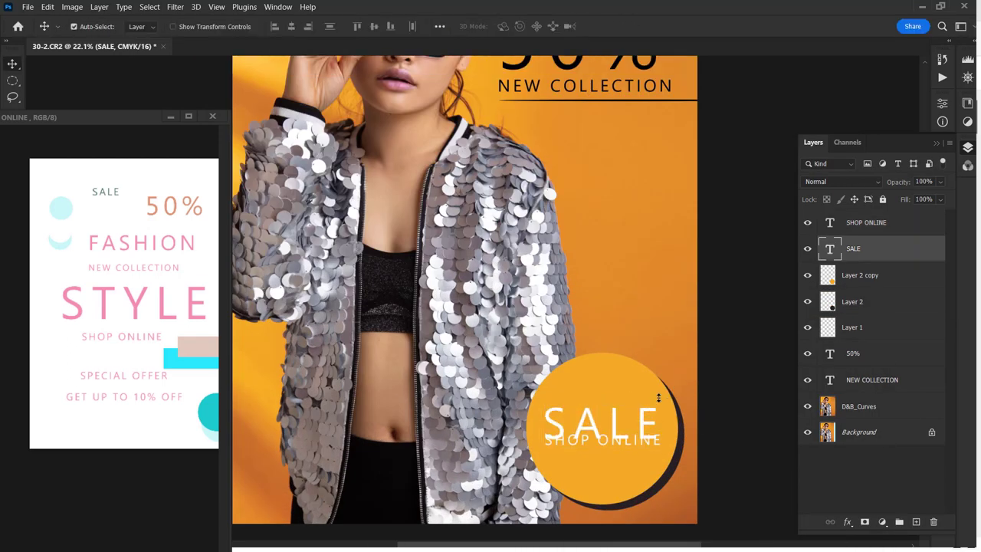
ctrl+click(629, 443)
shift+click(640, 421)
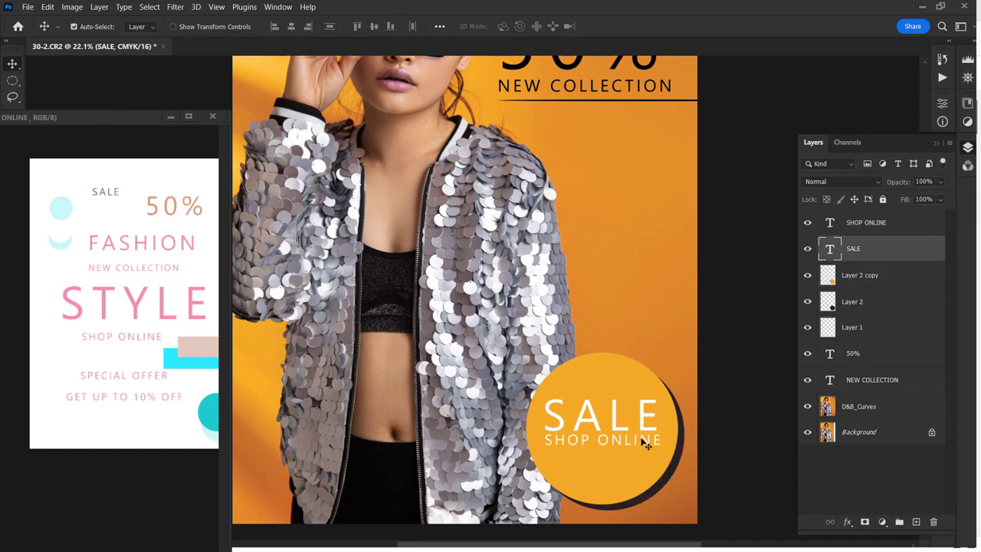
drag(641, 437, 646, 445)
- Rotate the canvas view sideways and start a new text layer below the circle
scroll(463, 272, down, 3)
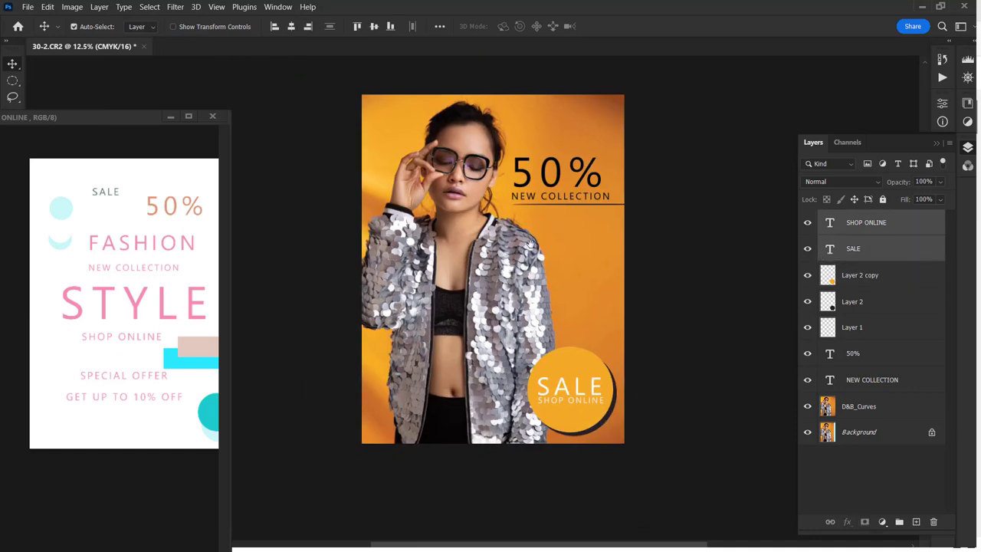
scroll(648, 337, left, 2)
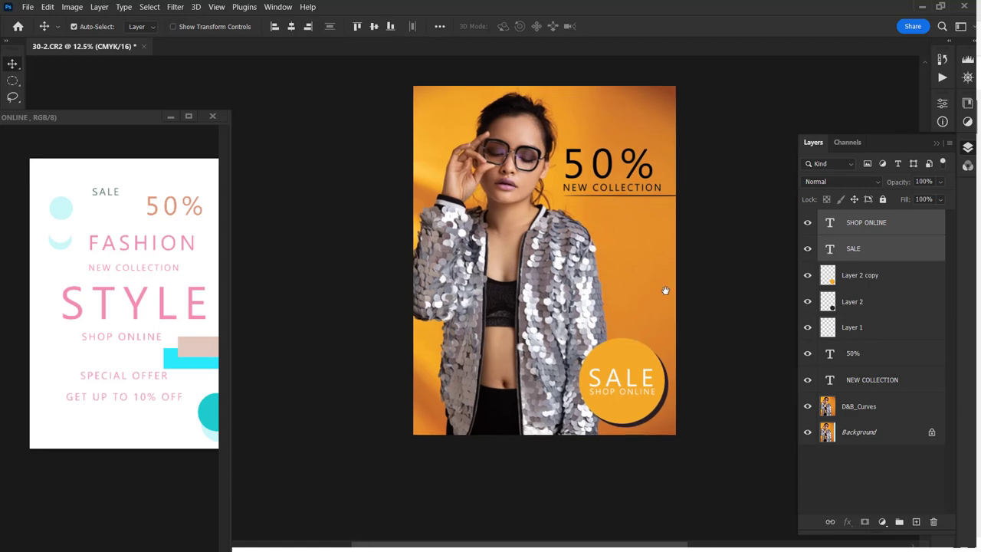
drag(666, 291, 515, 382)
key(t)
click(502, 291)
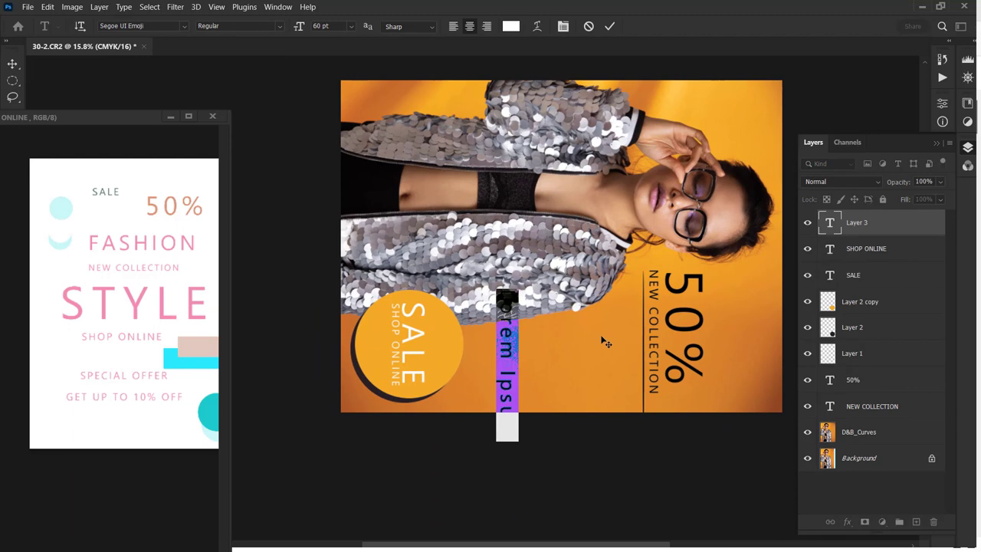
- Type CLASY, rotate it 90° and enlarge it across the lower poster
text(CLASY)
key(ctrl+Return)
key(ctrl+t)
right_click(531, 371)
click(579, 333)
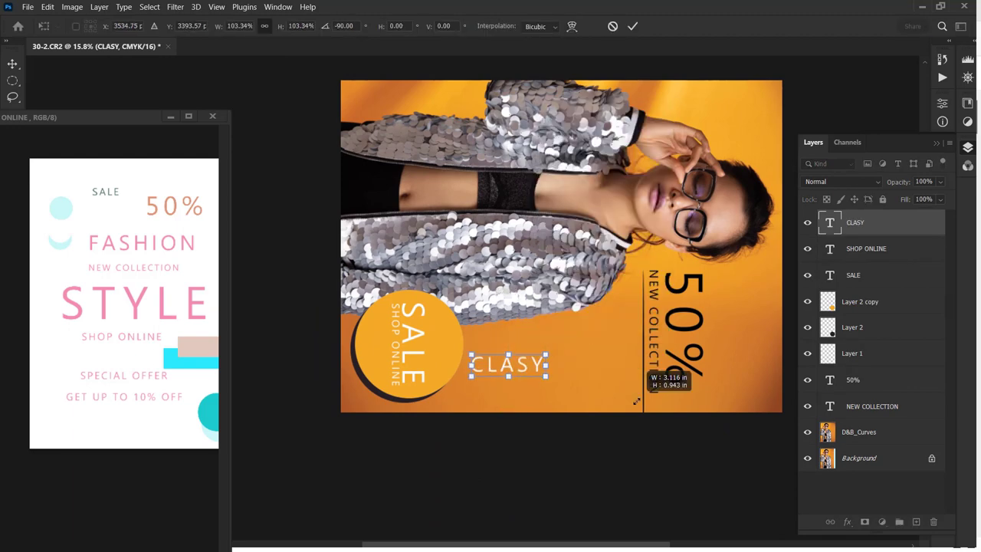
drag(542, 358, 797, 389)
key(Return)
- Move CLASY up, scale it larger, nudge it left, and send it behind the other text
drag(604, 404, 603, 365)
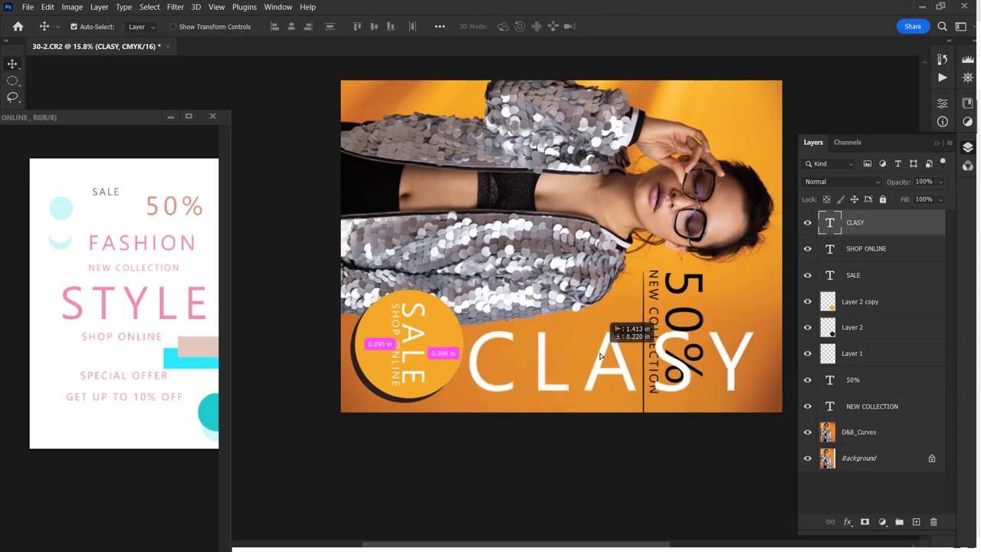
key(ctrl+t)
drag(667, 351, 687, 348)
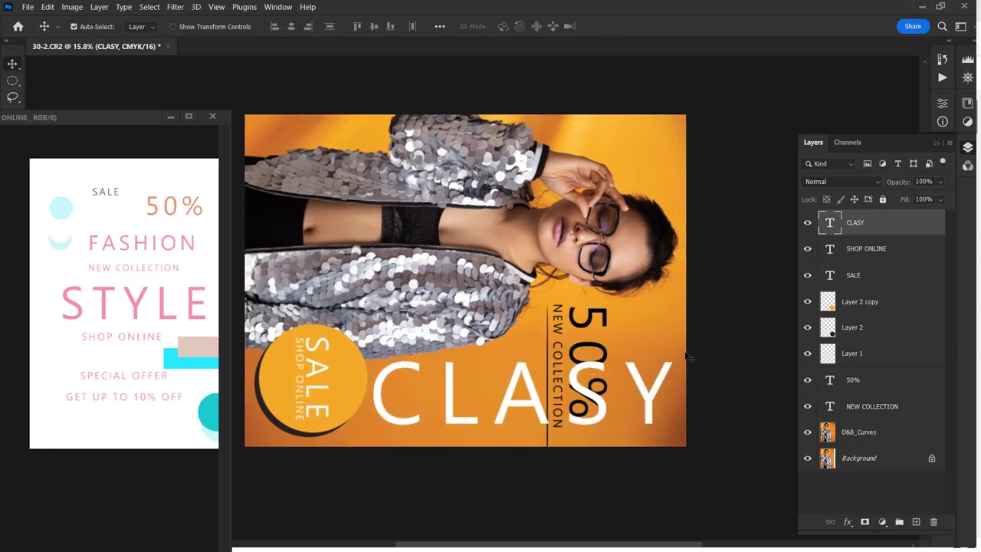
click(437, 364)
click(451, 420)
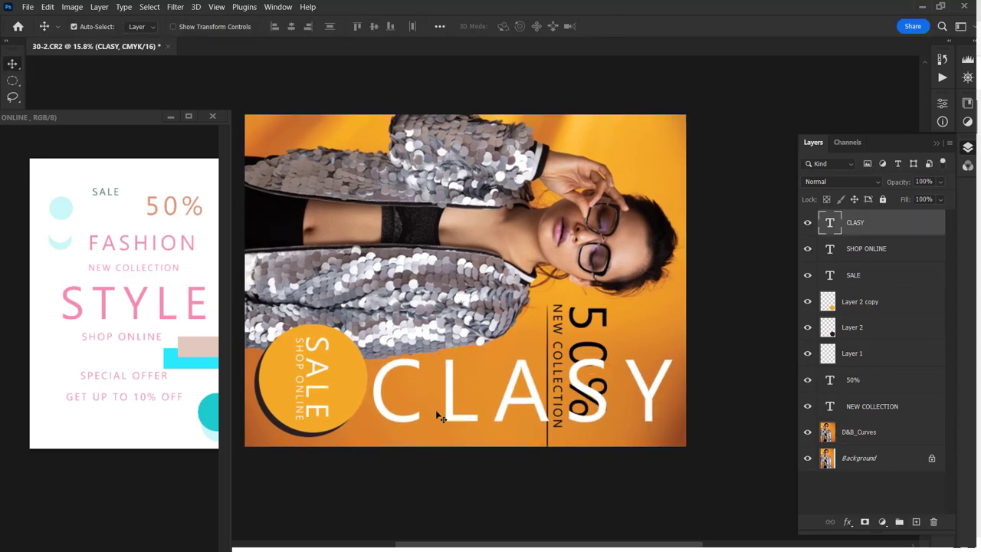
key(shift+Left)
key(shift+Left)
key(shift+Left)
key(ctrl+bracketleft)
key(ctrl+bracketleft)
key(ctrl+bracketleft)
- Return the view upright and set the CLASY layer to 100% opacity
key(2)
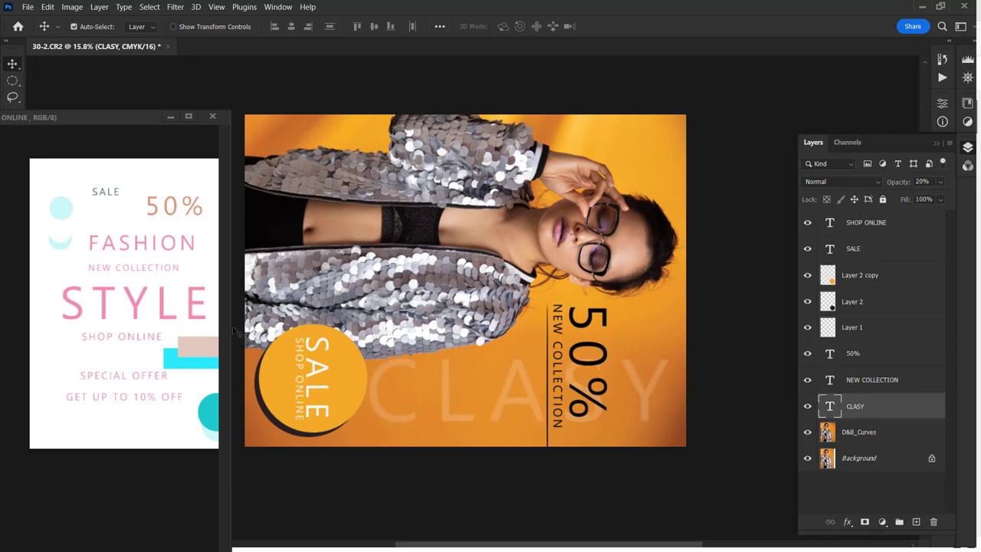
key(Escape)
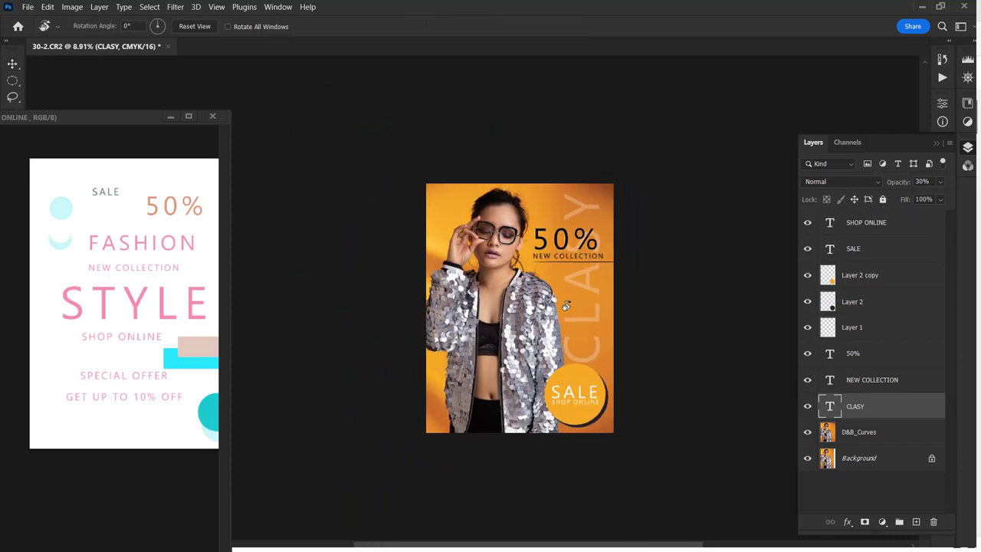
drag(617, 338, 614, 323)
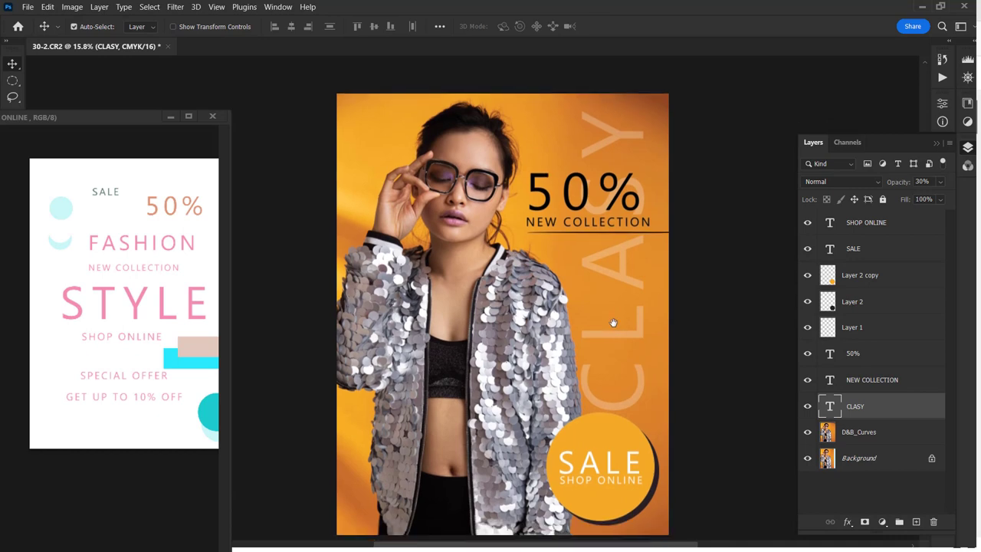
key(0)
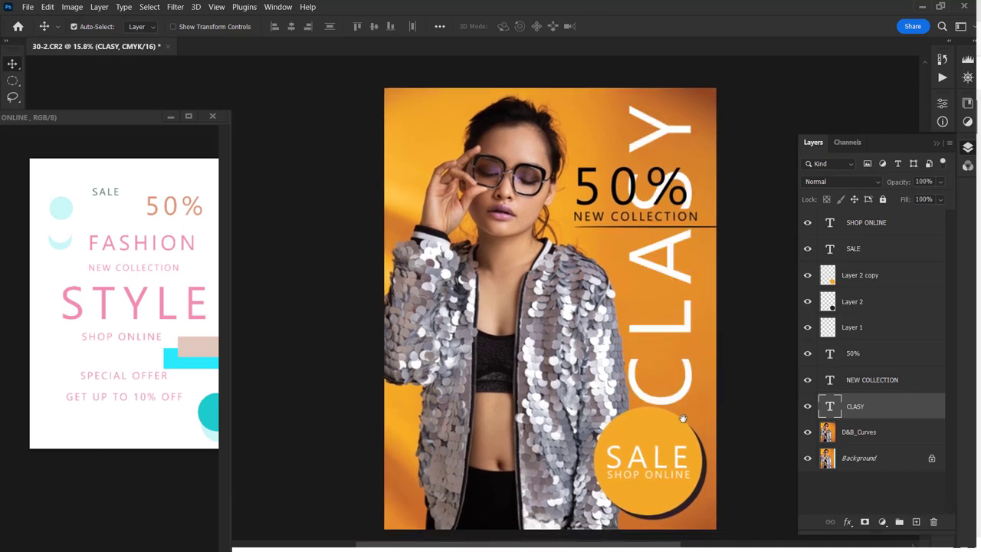
drag(648, 422, 577, 449)
- Pull SHOP ONLINE out of the circle and bring the 50% and NEW COLLECTION layers to the top
click(529, 213)
shift+click(575, 246)
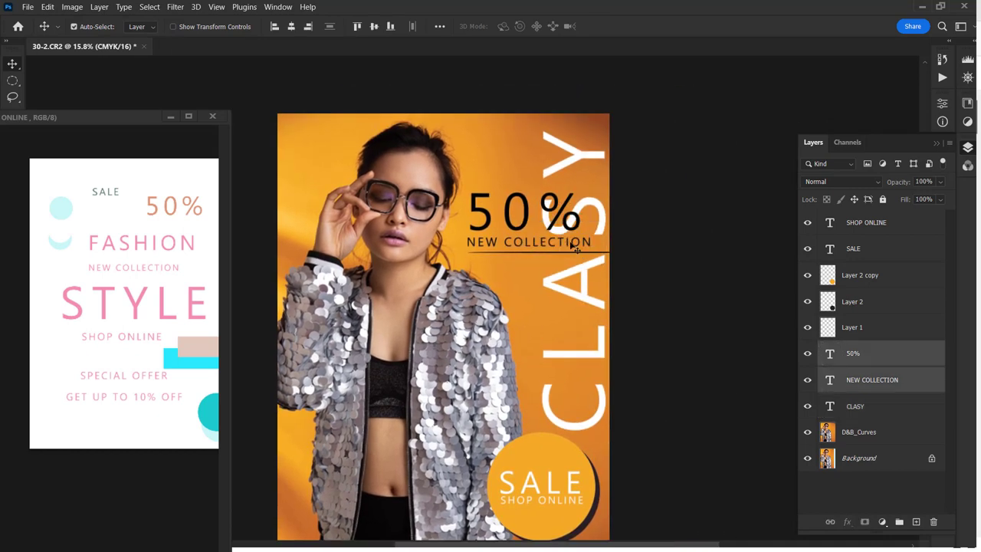
drag(565, 316, 558, 265)
drag(534, 449, 495, 313)
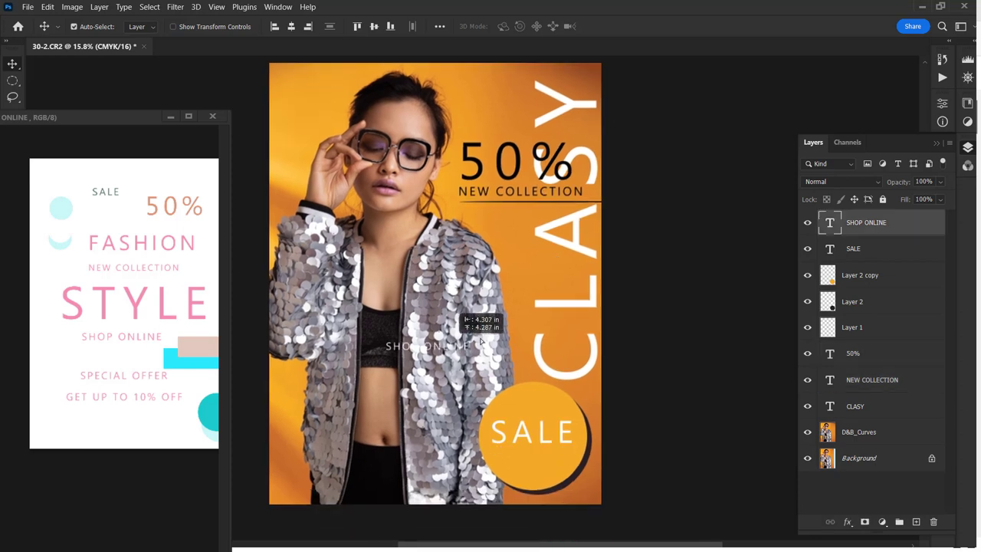
drag(517, 163, 533, 444)
key(ctrl+shift+bracketright)
- Scale down the 50% text and adjust SALE, undoing the last two 50% moves
key(ctrl+t)
mouse_move(597, 418)
mouse_down()
mouse_move(571, 431)
mouse_move(537, 414)
mouse_up()
key(Return)
drag(553, 456, 545, 433)
click(555, 434)
shift+click(546, 456)
key(ctrl+z)
key(ctrl+z)
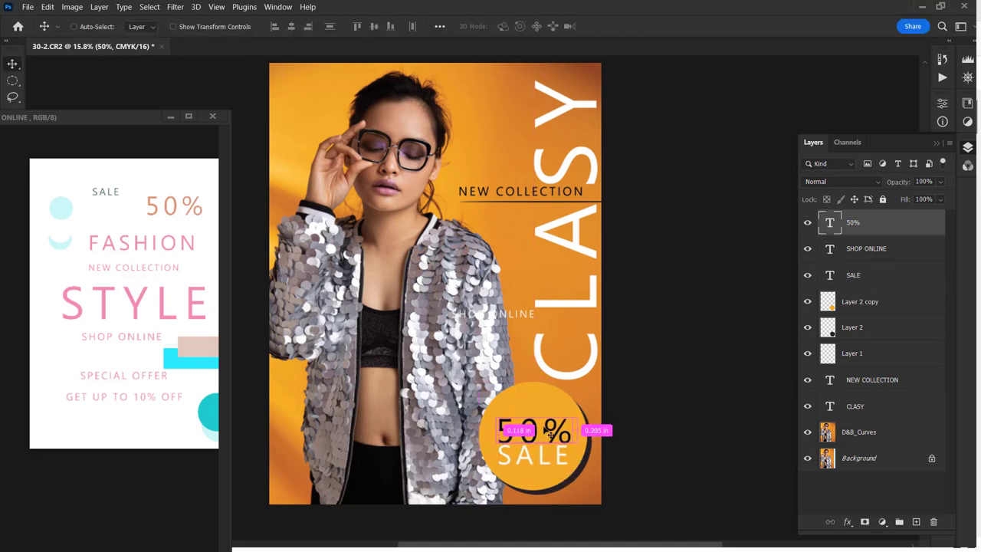
key(ctrl+z)
key(ctrl+z)
key(ctrl+z)
key(ctrl+z)
key(ctrl+z)
key(ctrl+t)
- Finish shrinking the 50% above NEW COLLECTION and select the circle's shadow layer
drag(581, 144, 534, 158)
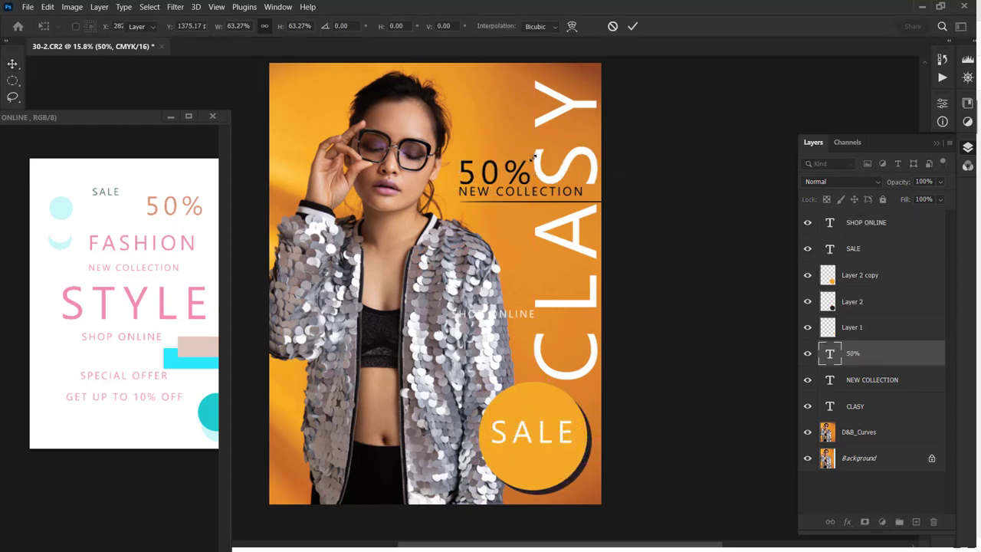
key(Return)
scroll(484, 341, up, 2)
click(606, 468)
scroll(537, 345, down, 2)
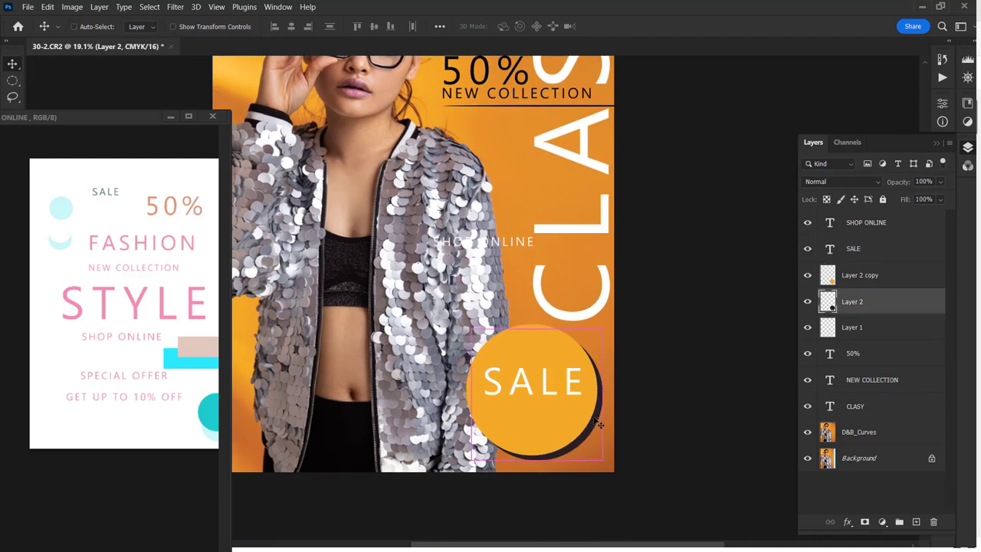
scroll(475, 322, down, 2)
scroll(429, 322, up, 2)
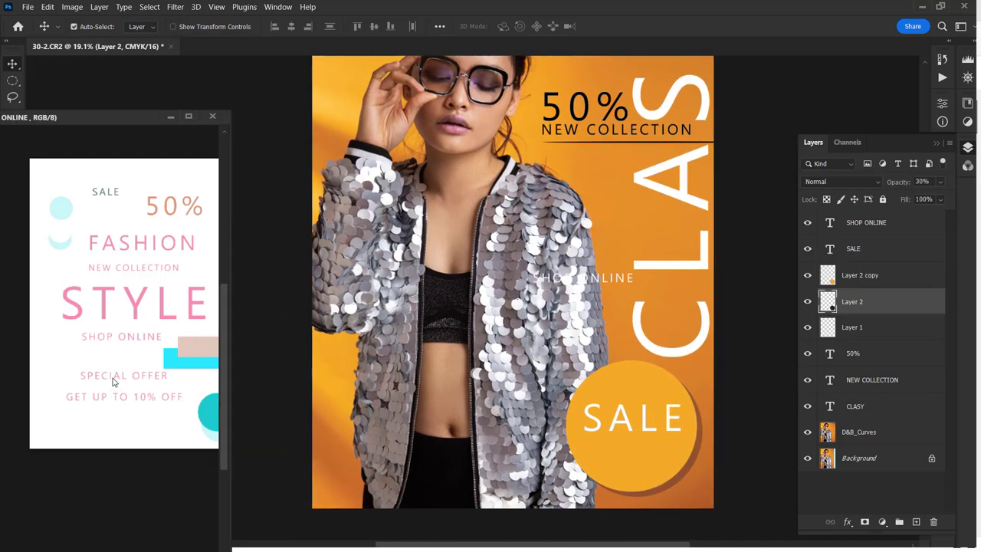
- Copy SPECIAL OFFER from the reference design, bring it to the top, and scale it down
mouse_move(113, 381)
mouse_down()
mouse_move(585, 392)
mouse_move(576, 371)
mouse_up()
key(t)
click(511, 26)
click(832, 322)
key(ctrl+shift+bracketright)
key(ctrl+t)
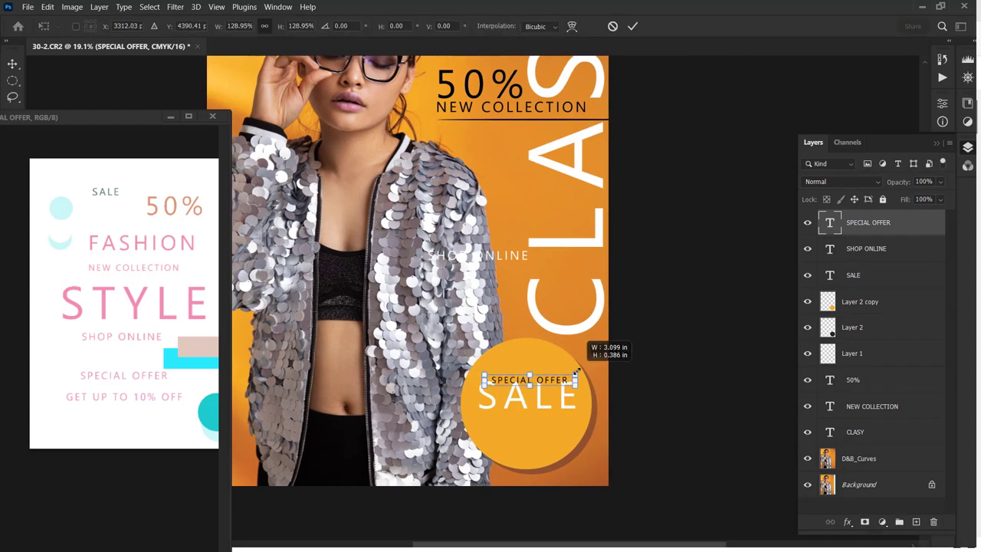
key(Return)
- Place the small SPECIAL OFFER line just above SALE inside the circle
key(ctrl+0)
scroll(537, 383, up, 3)
drag(552, 387, 560, 388)
scroll(530, 431, up, 2)
scroll(605, 298, up, 1)
scroll(604, 298, down, 5)
scroll(460, 489, up, 2)
- Fill a thin strip along the poster's bottom with black on a new layer
key(m)
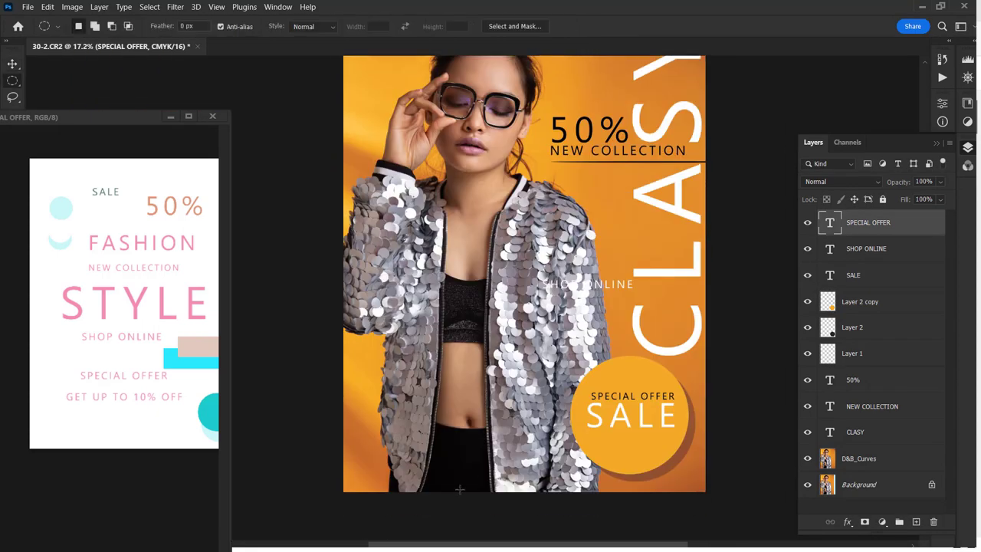
drag(336, 479, 742, 475)
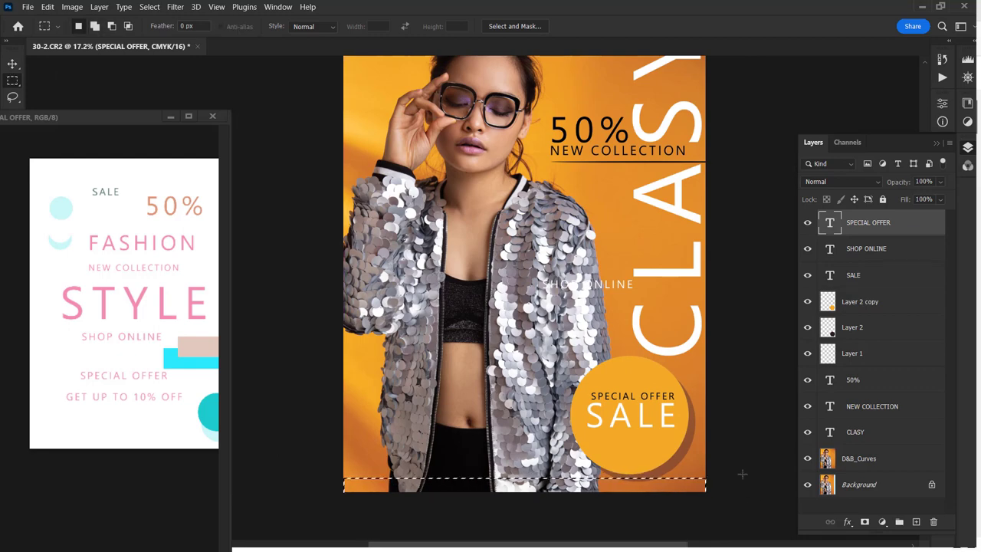
key(ctrl+shift+alt+n)
key(alt+BackSpace)
key(v)
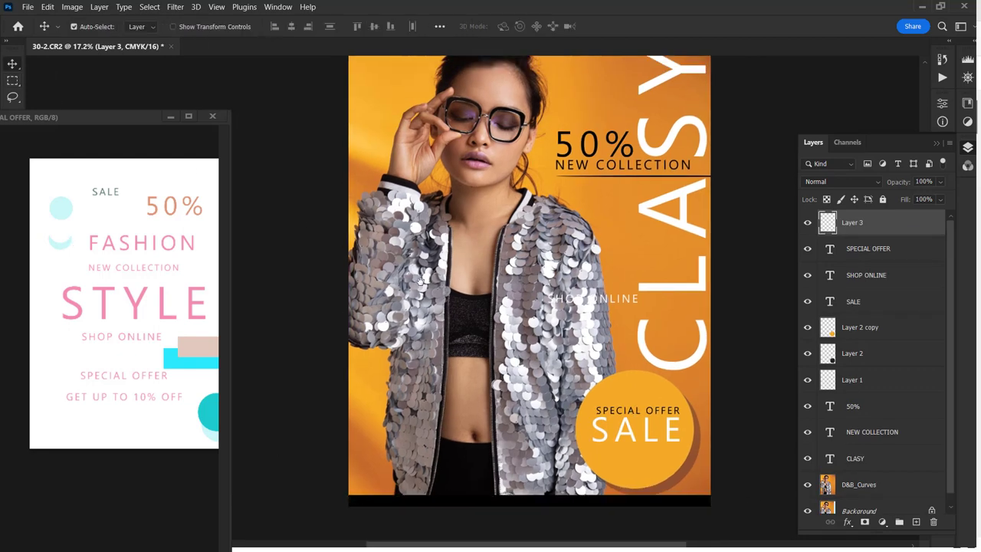
key(ctrl+d)
- Move SHOP ONLINE to the bottom-left and SPECIAL OFFER above the 50%, previewing without panels
scroll(590, 301, right, 1)
drag(590, 301, 399, 490)
key(Tab)
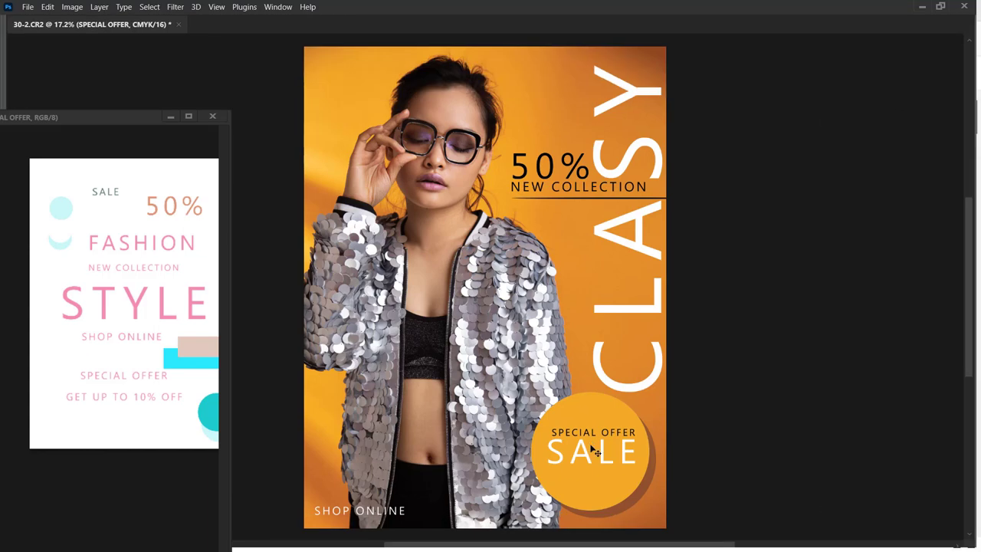
drag(548, 146, 550, 145)
scroll(599, 190, up, 2)
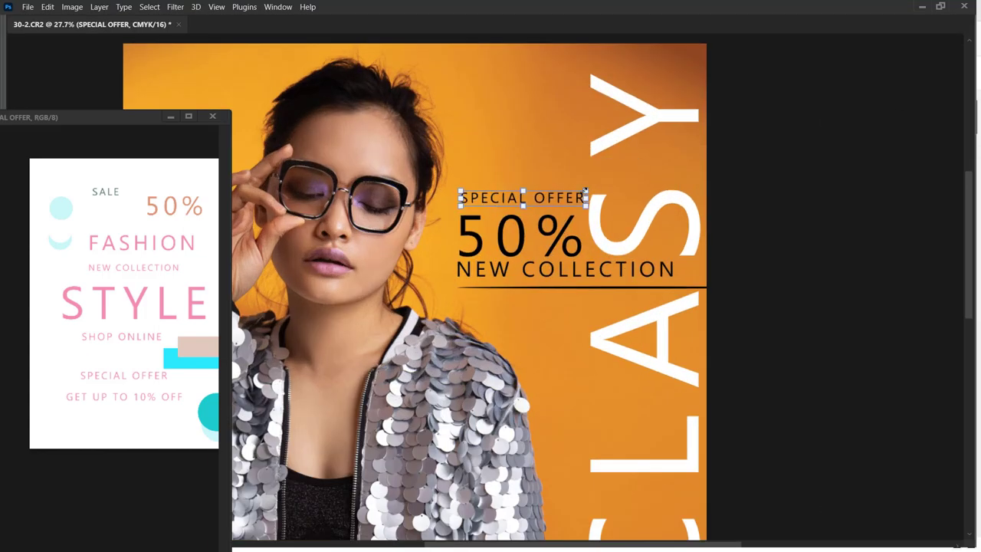
scroll(584, 190, down, 3)
scroll(537, 192, down, 3)
scroll(659, 368, up, 2)
key(Tab)
- Shift SALE left in the circle and place a small white square before SHOP ONLINE
drag(639, 406, 583, 415)
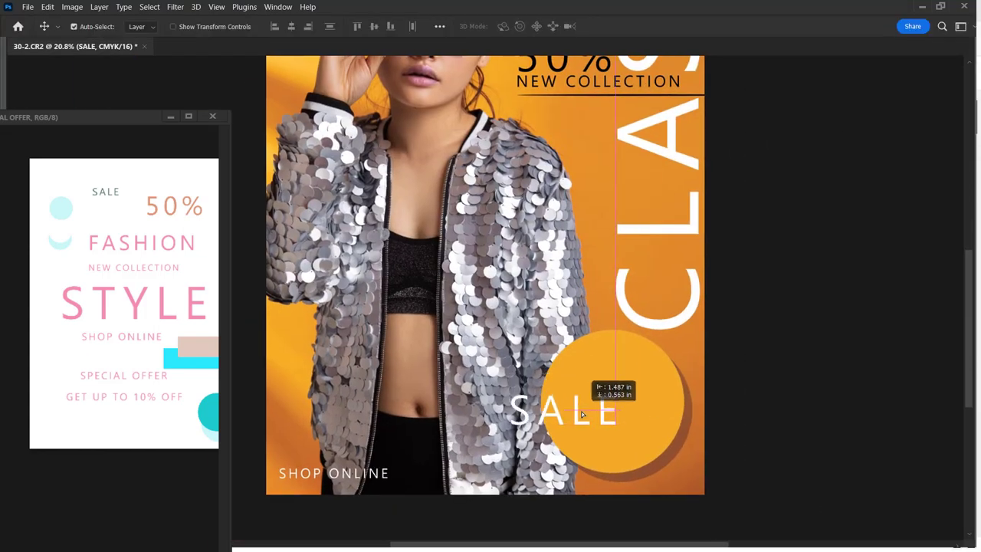
scroll(581, 403, up, 2)
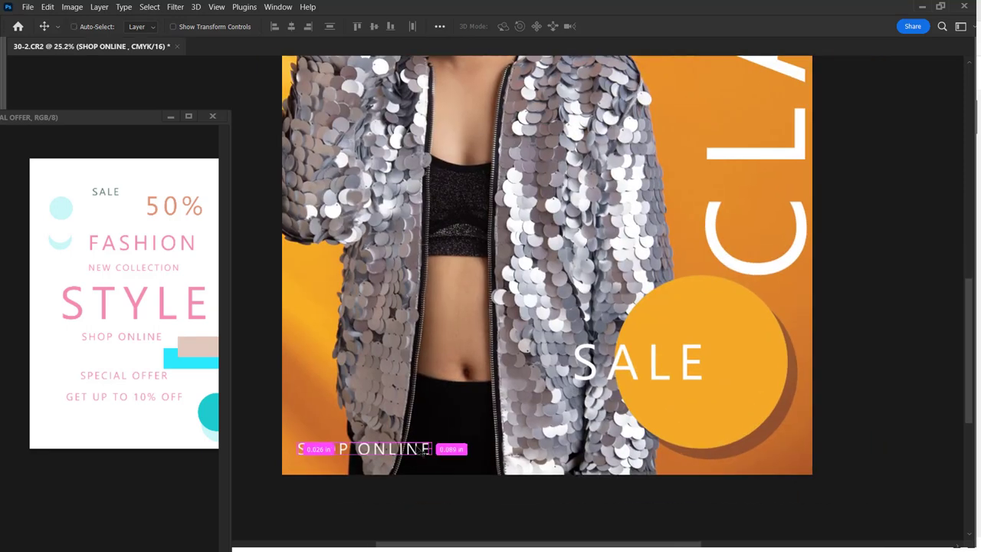
drag(425, 452, 451, 460)
key(m)
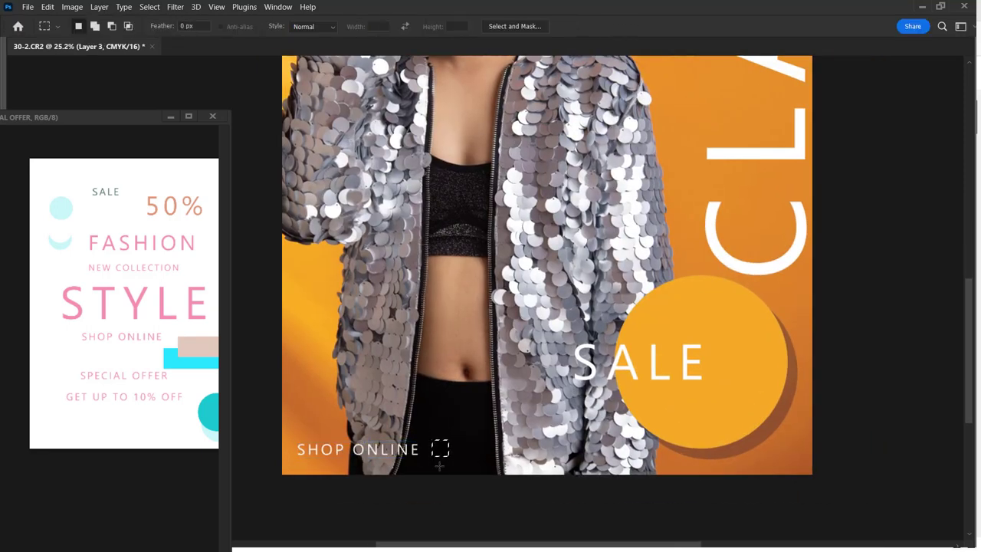
key(v)
drag(522, 457, 371, 457)
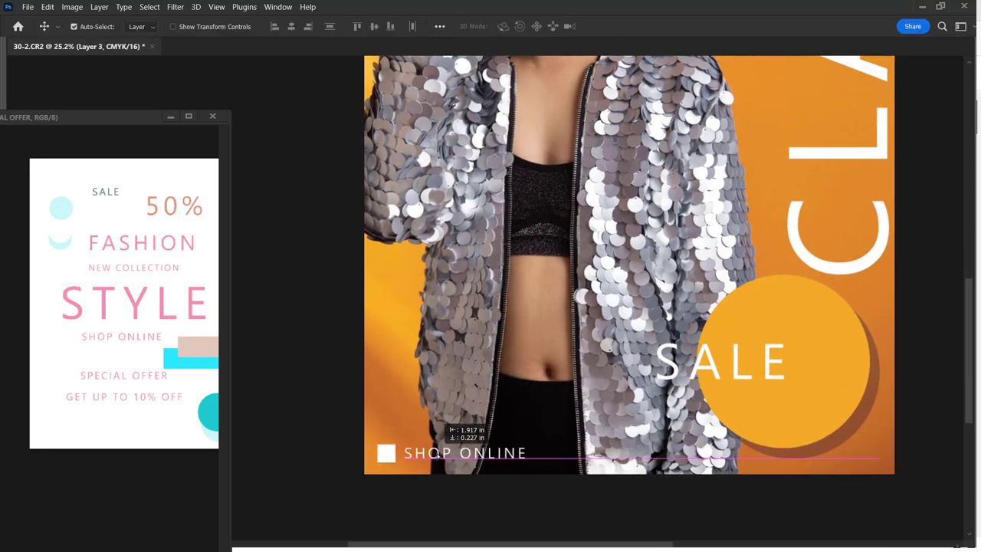
scroll(439, 453, down, 5)
scroll(462, 478, up, 4)
- Scale SALE up to about 118% so it fills more of the orange circle
drag(462, 481, 385, 505)
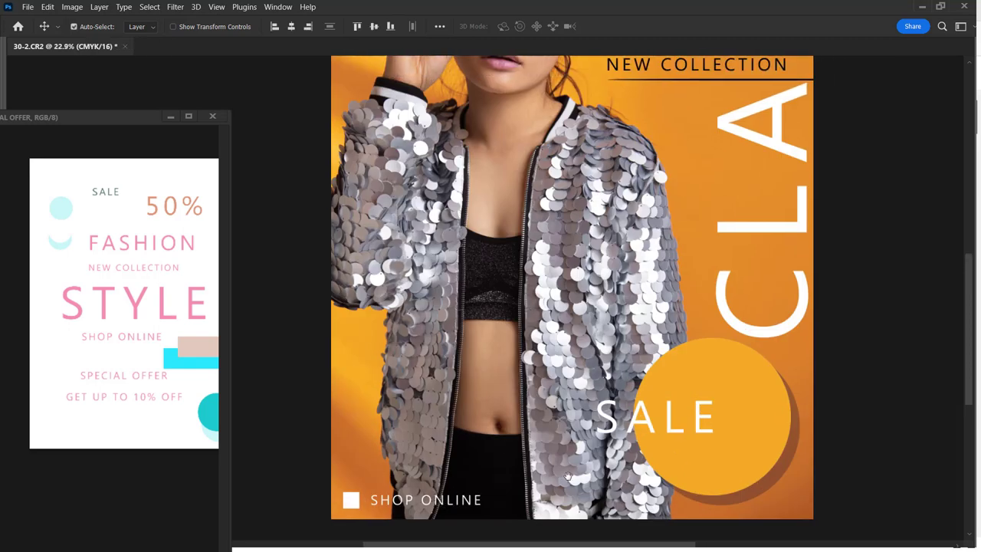
click(598, 417)
key(ctrl+t)
drag(679, 438, 699, 452)
key(ctrl+z)
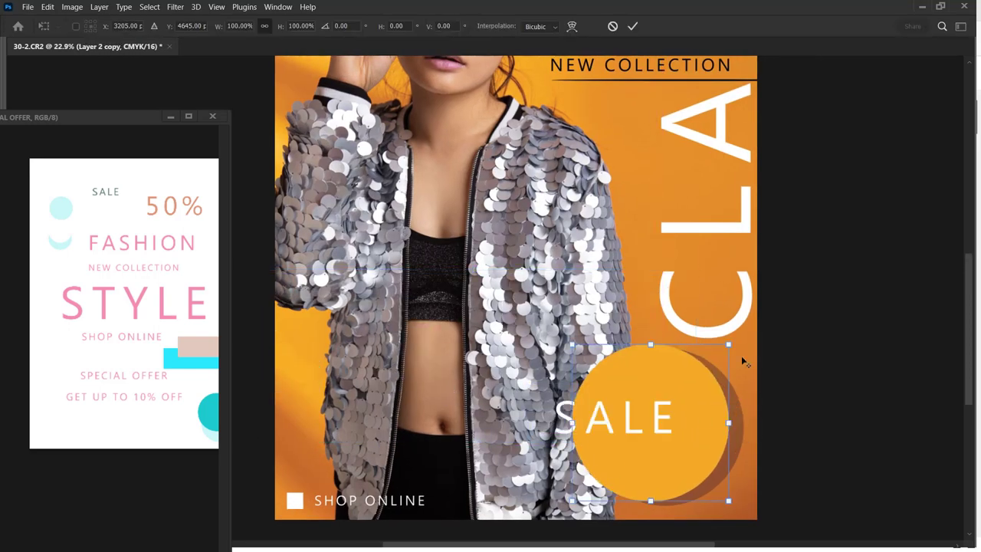
key(Escape)
key(ctrl+t)
drag(684, 393, 691, 388)
key(Return)
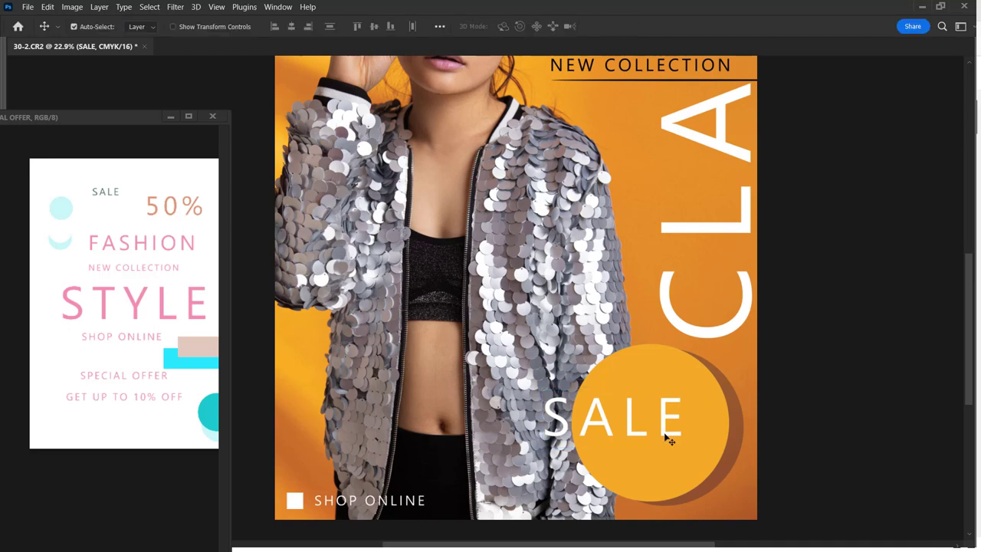
drag(668, 435, 668, 440)
- Set SALE in Segoe UI Emoji and nudge it right to centre it in the circle
scroll(668, 439, down, 3)
key(t)
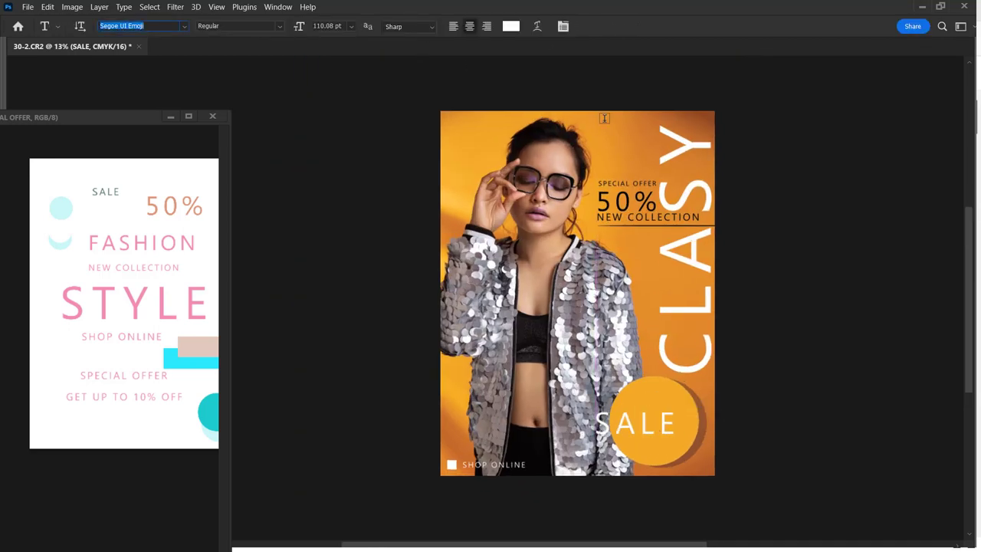
click(562, 26)
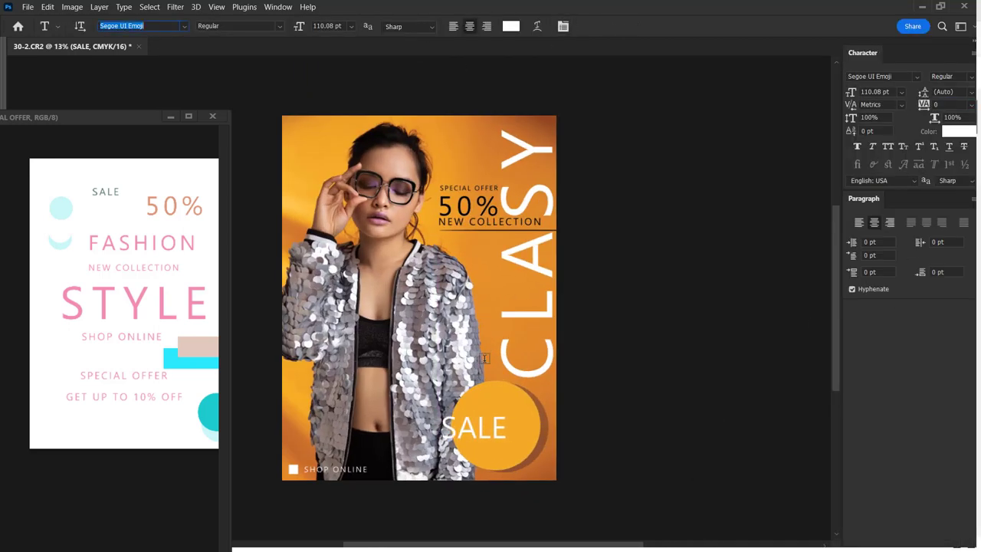
key(v)
drag(500, 422, 507, 422)
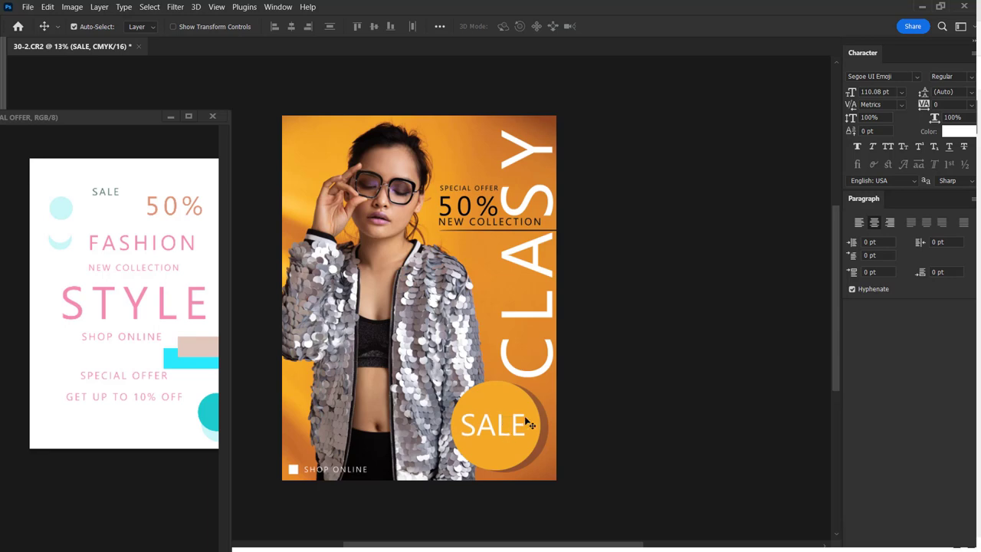
drag(523, 381, 573, 398)
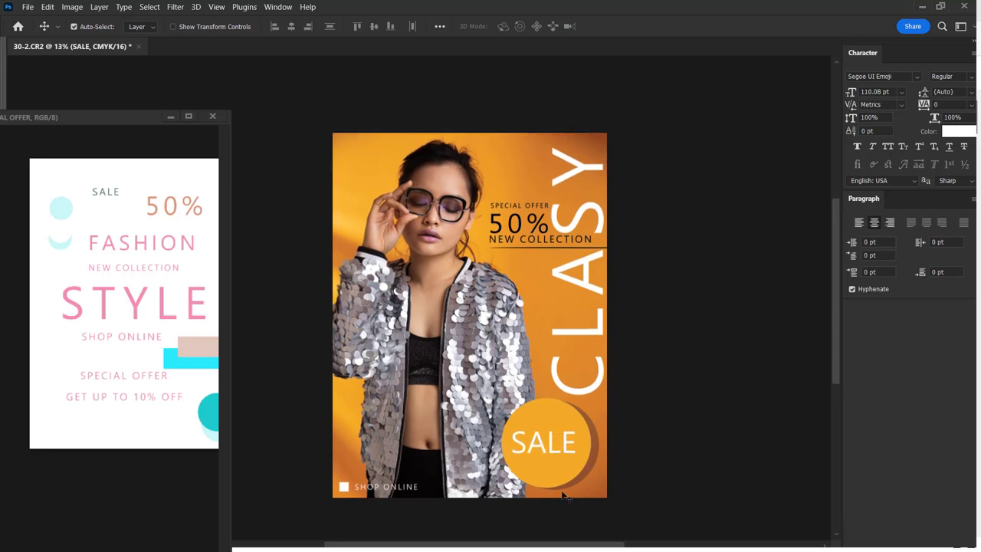